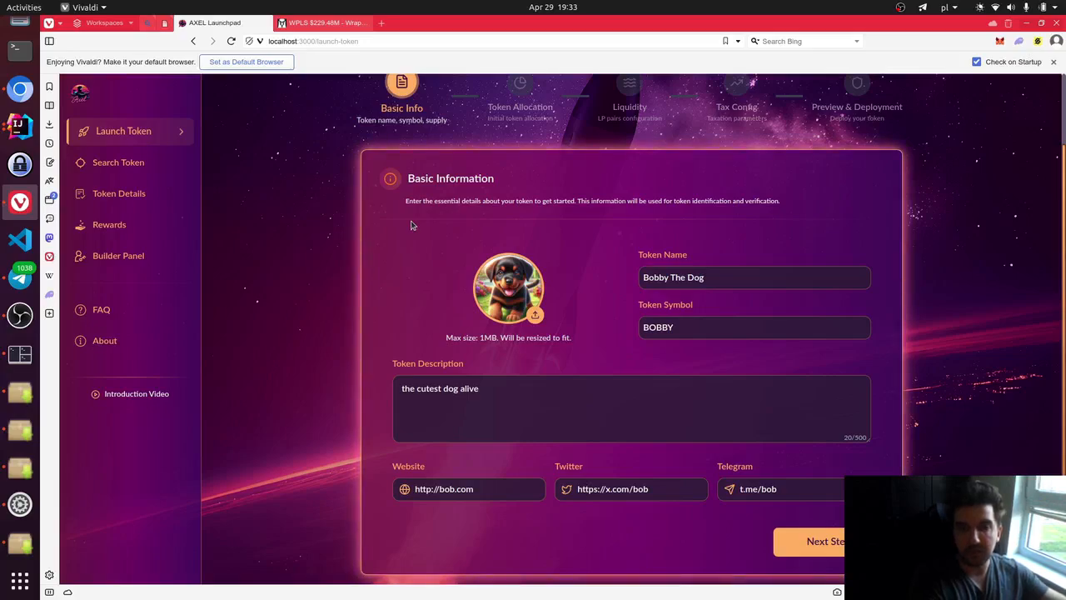
- Edit the description for the Bobby The Dog (BOBBY) token on the Basic Info step
left_click(560, 416)
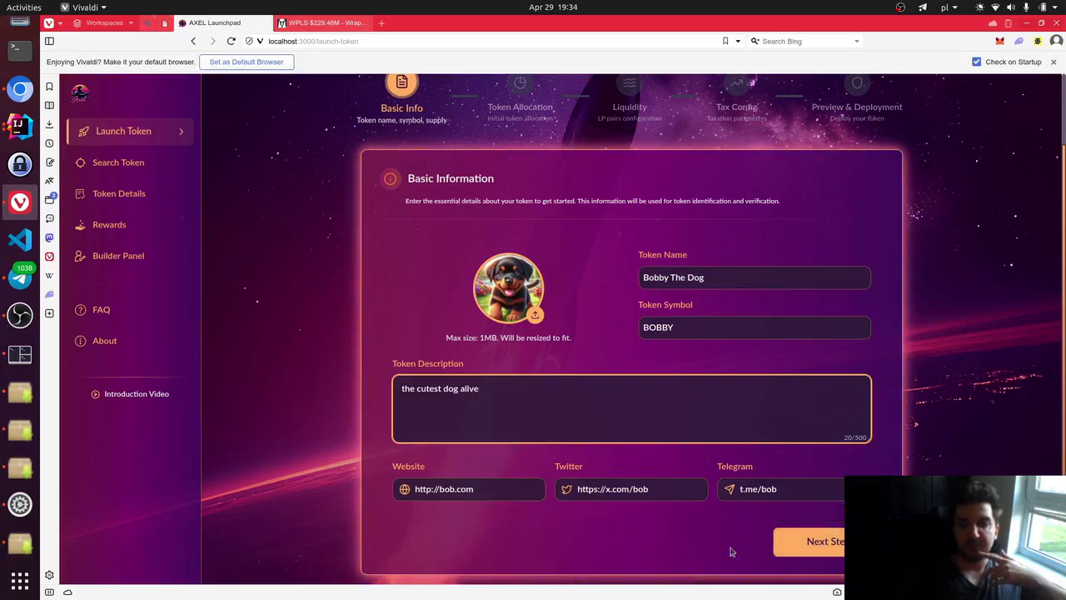
- Advance to allocation and review the 10,000,000 BOBBY supply split 50% liquidity, 50% burned
left_click(778, 552)
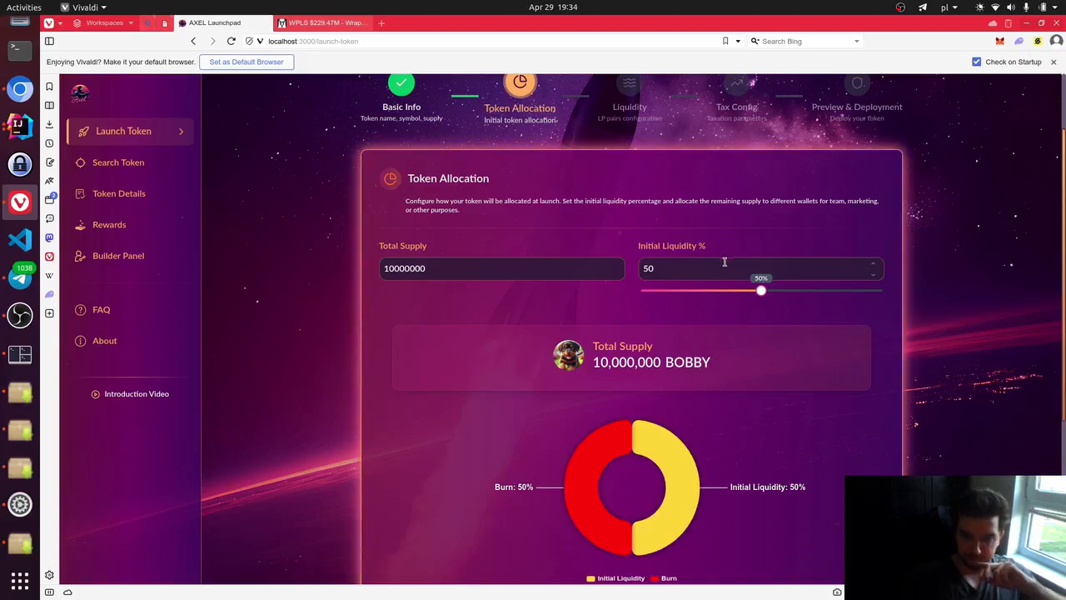
scroll(689, 315, "down", 1)
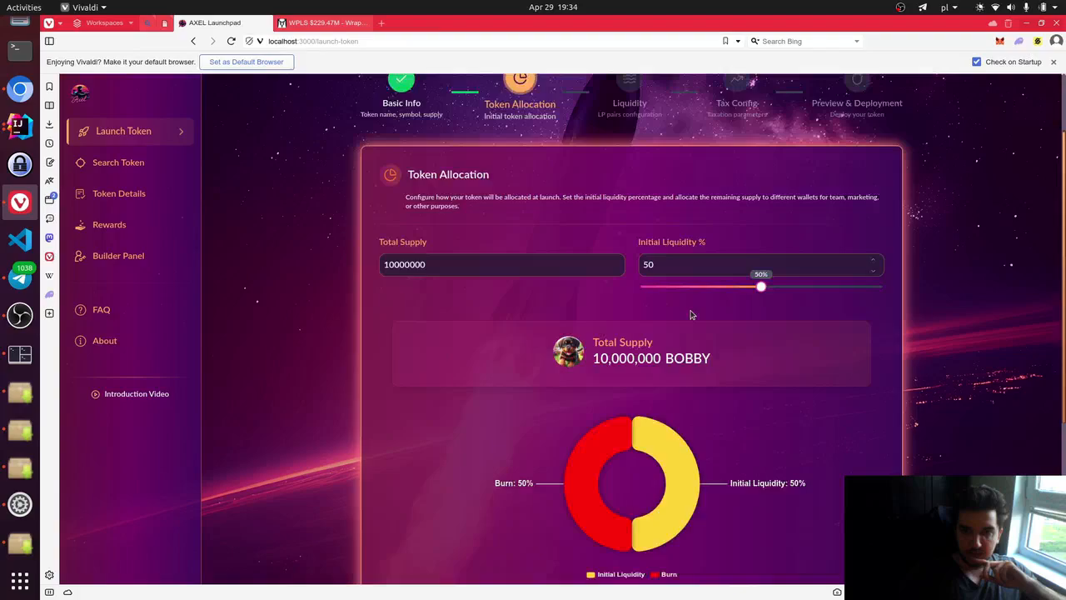
scroll(692, 313, "down", 2)
scroll(695, 308, "down", 1)
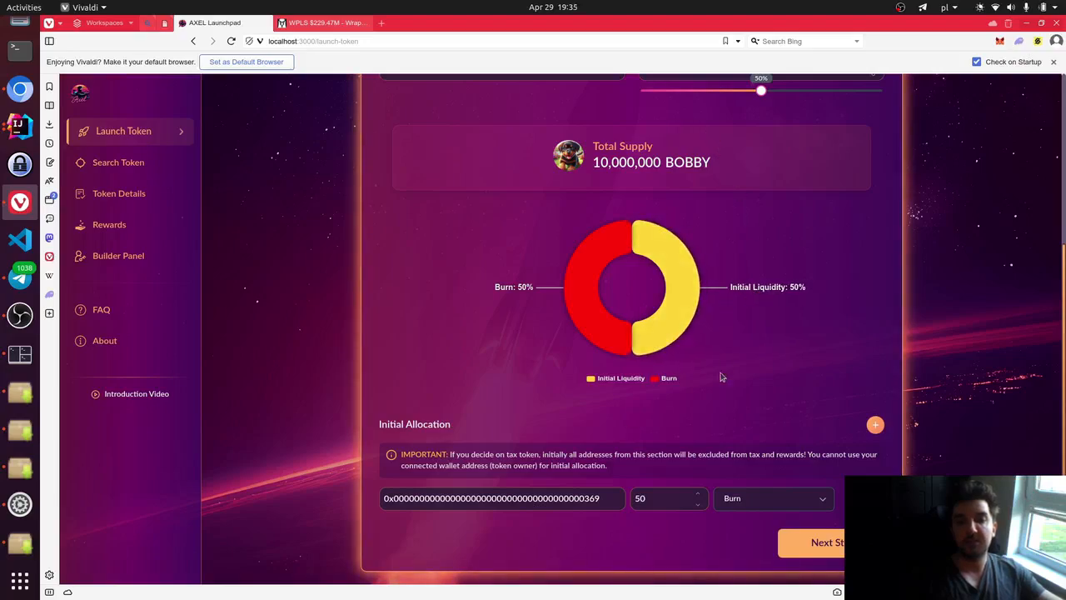
- Add an allocation row for the pasted wallet with 20% labelled Liquidity Bonding
left_click(876, 424)
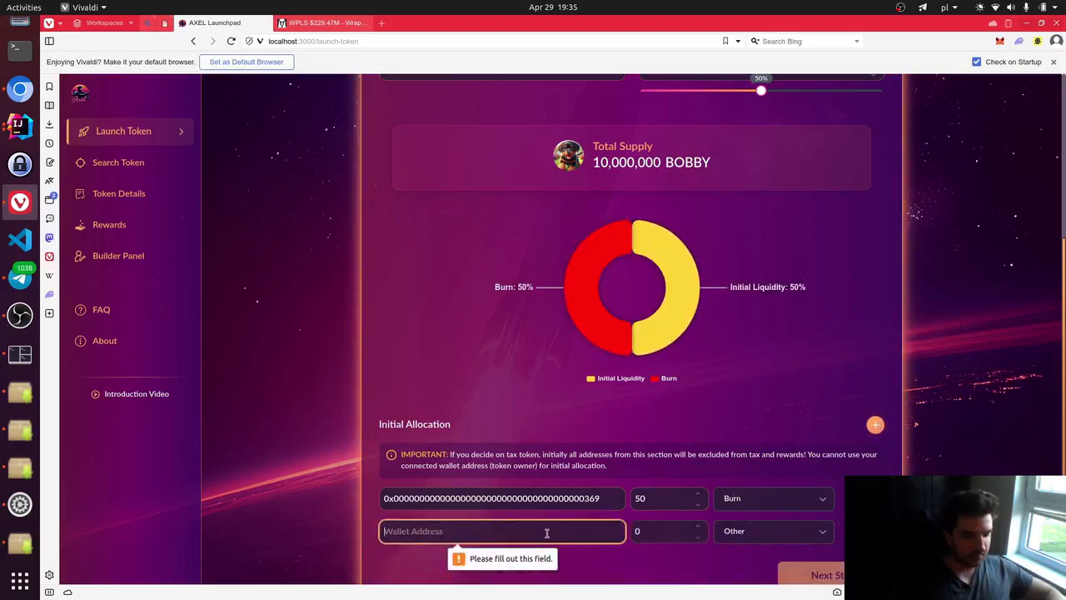
type("0xA1077a294dDE1B09bB078844df40758a5D0f9a27")
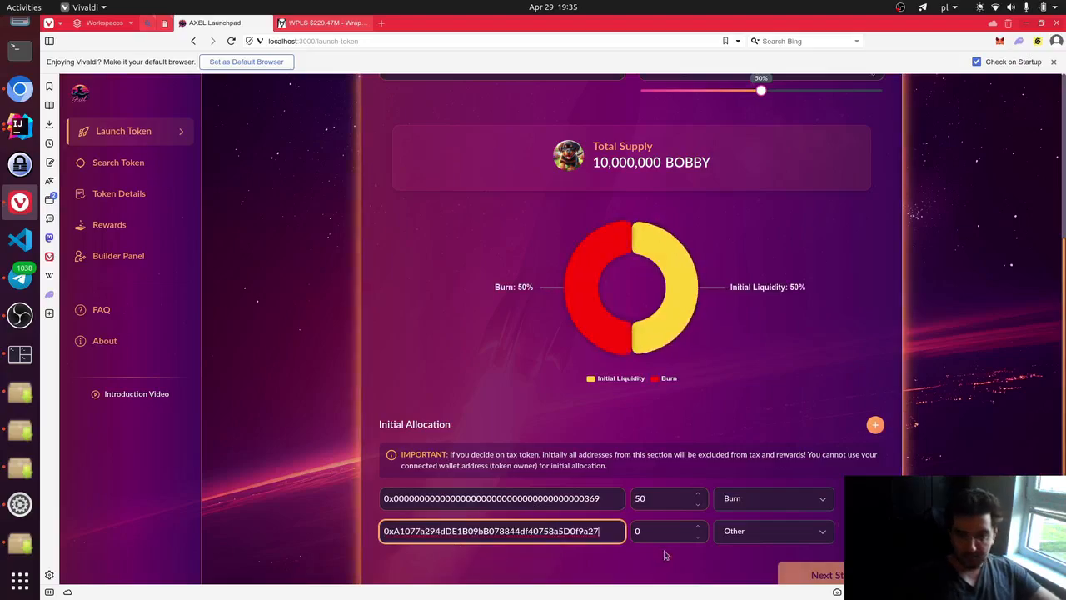
left_click(681, 530)
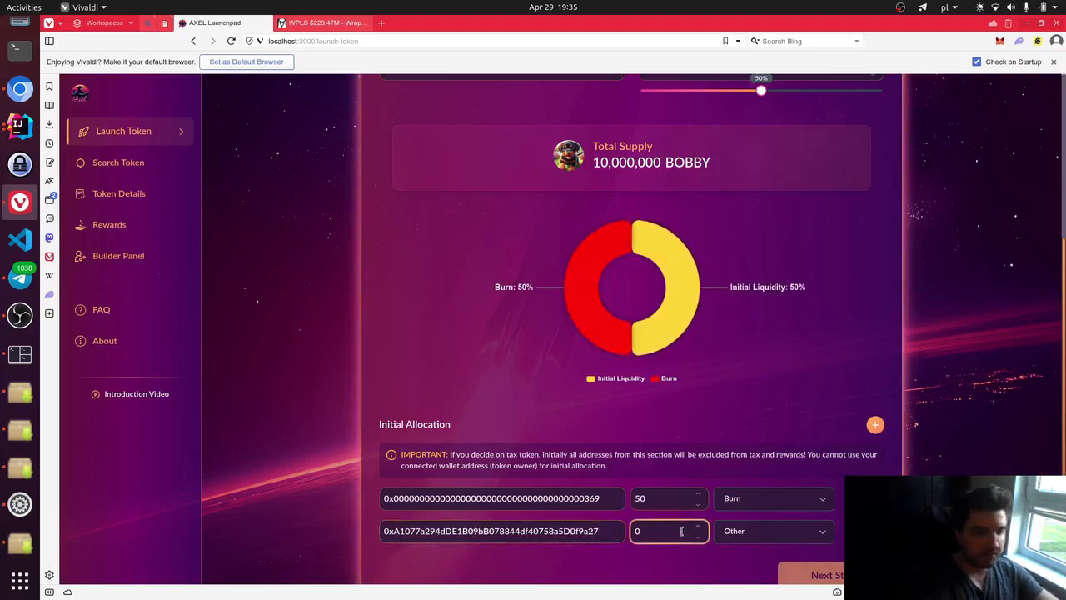
type("2")
left_click(725, 530)
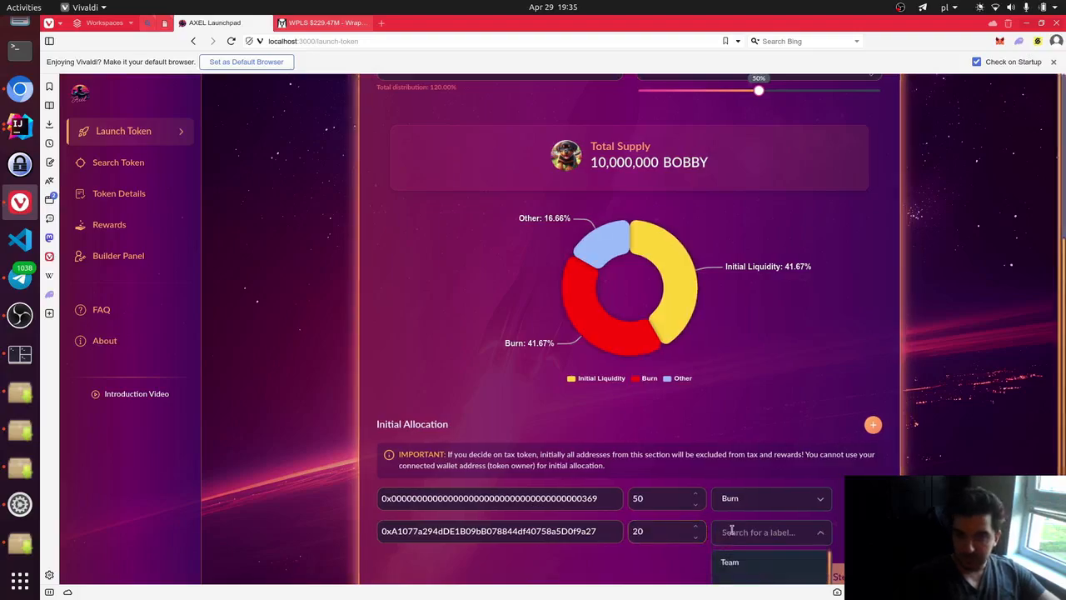
scroll(729, 530, "down", 3)
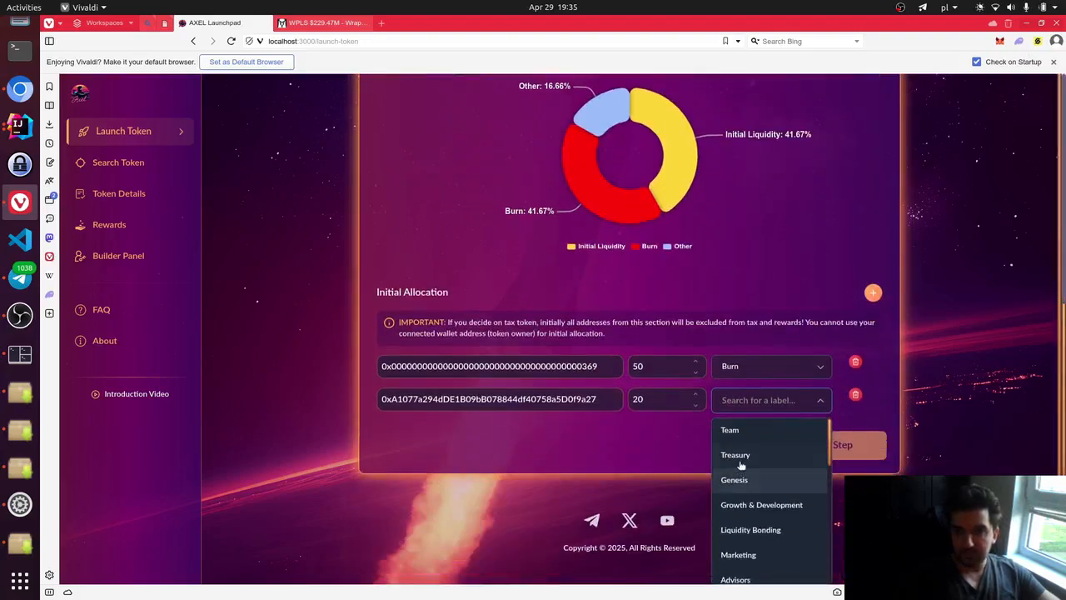
left_click(750, 529)
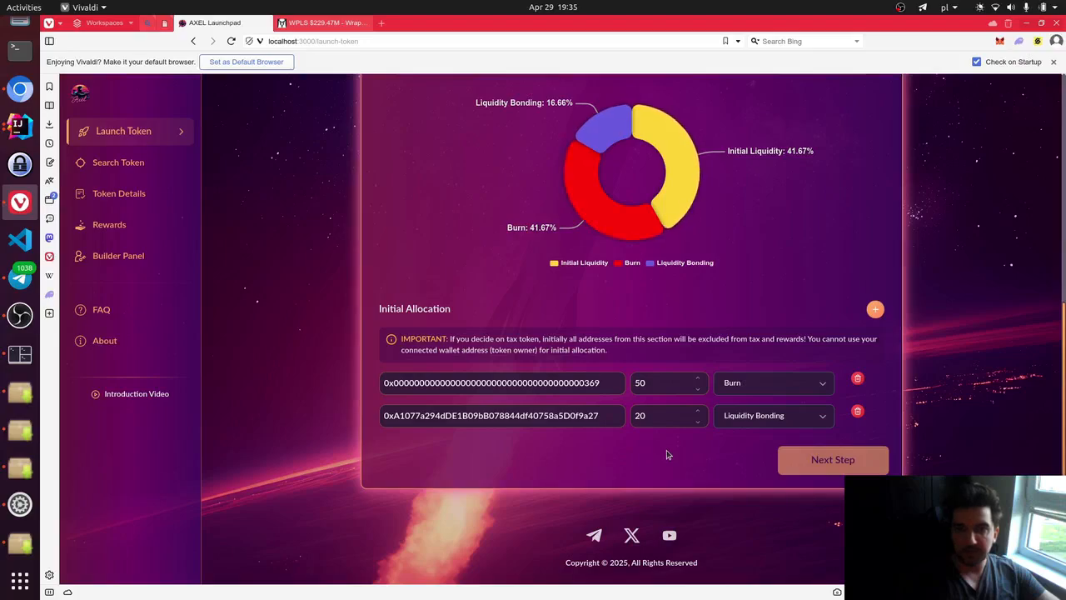
- Remove the extra empty allocation row and lower the burn allocation to 30%
left_click(875, 309)
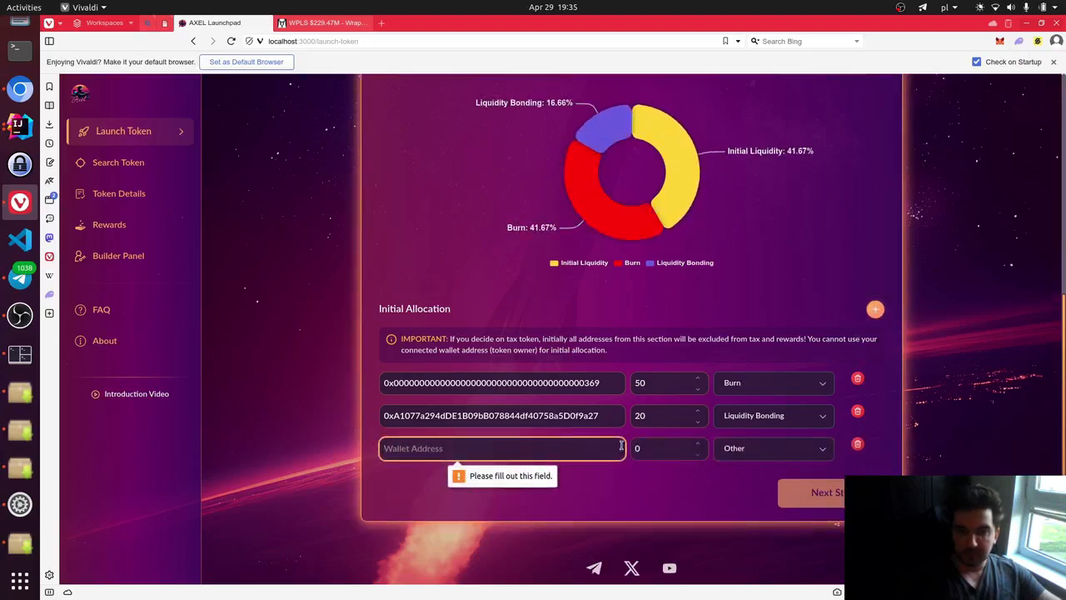
left_click(858, 445)
left_click(640, 381)
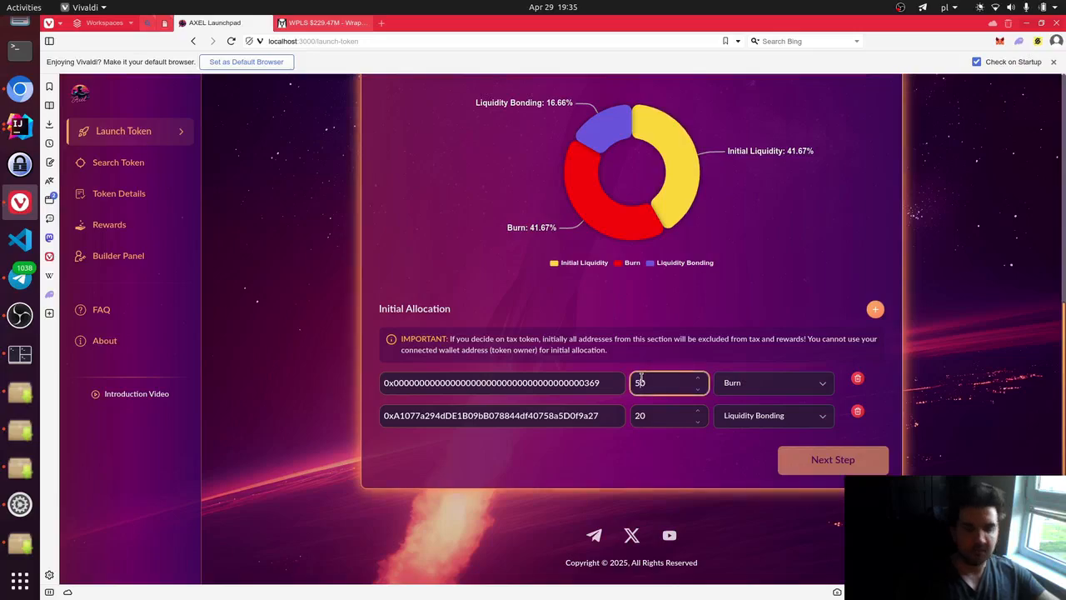
key("BackSpace")
type("3")
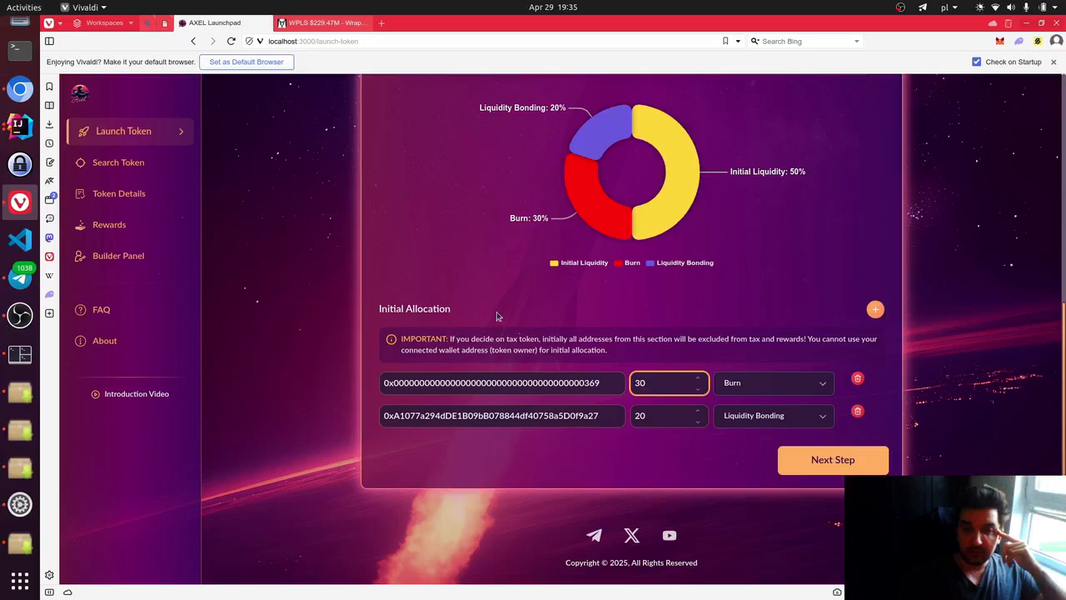
scroll(498, 325, "up", 1)
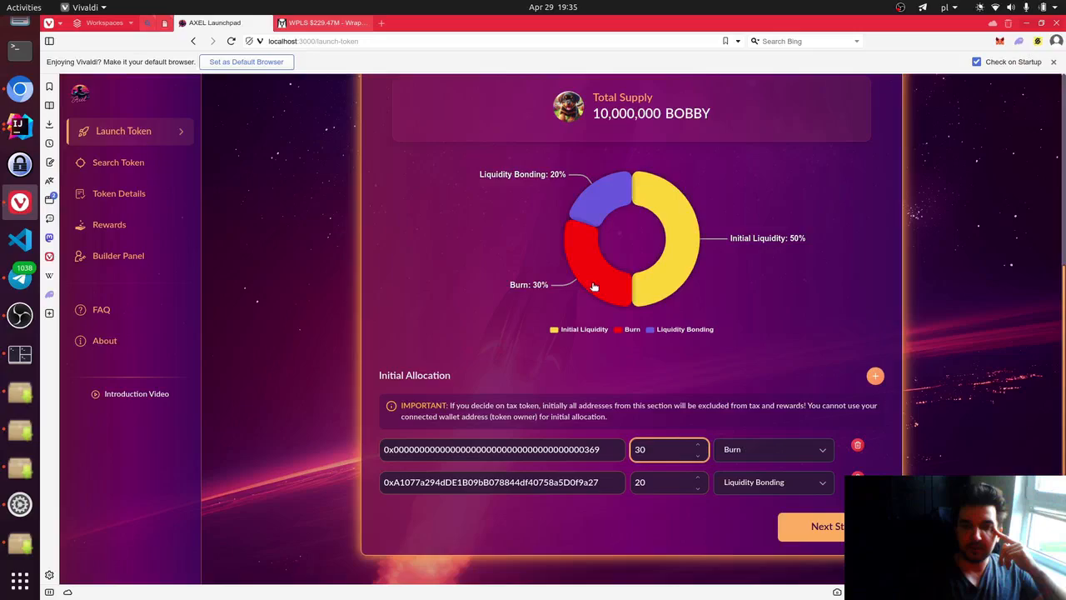
scroll(691, 250, "up", 2)
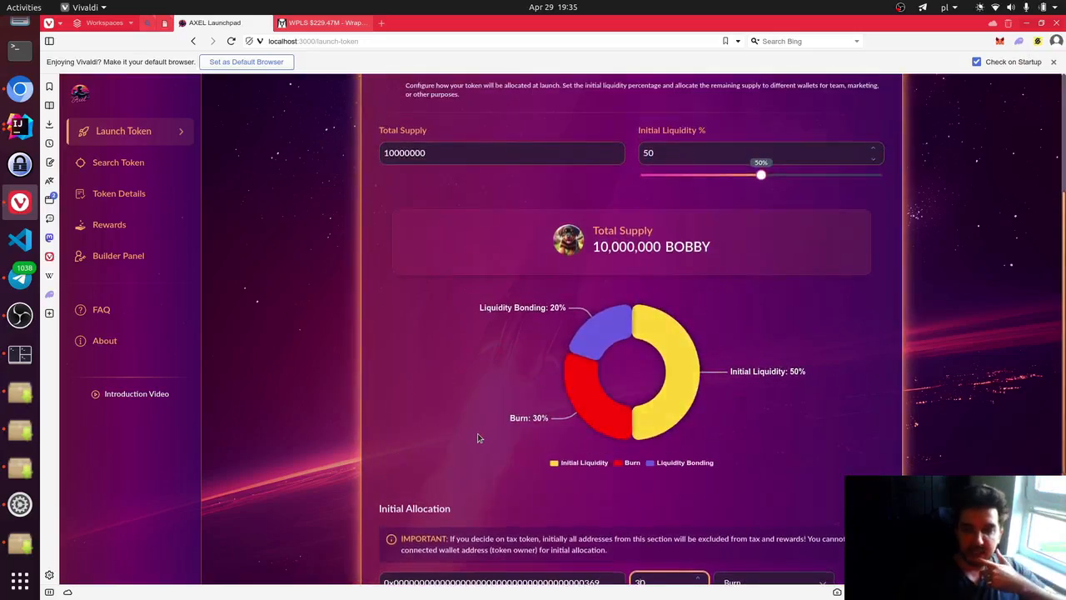
scroll(477, 434, "down", 1)
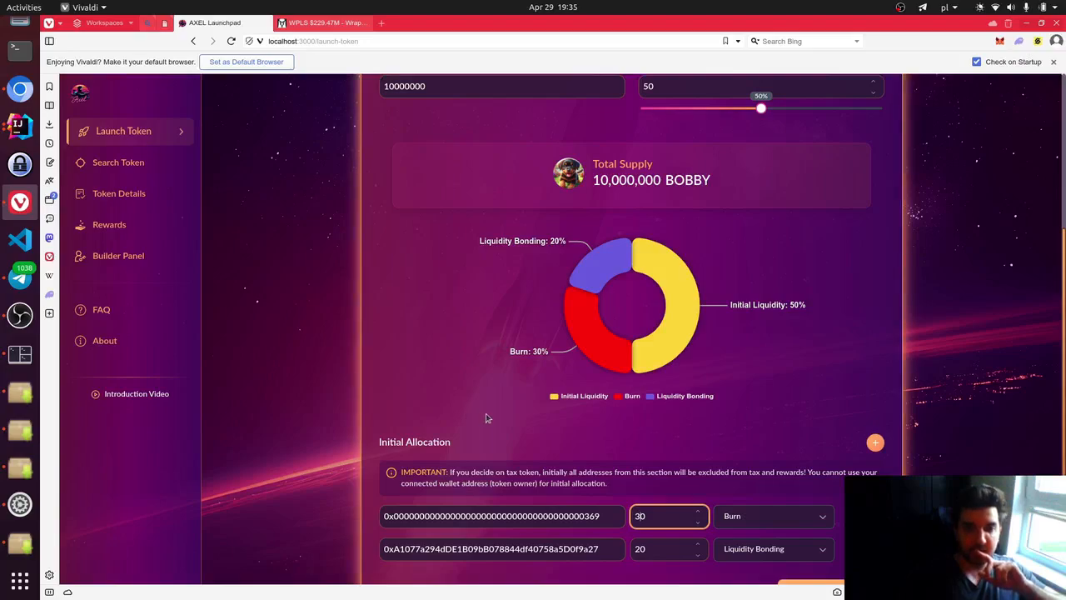
left_click_drag(631, 488, 403, 471)
left_click(631, 487)
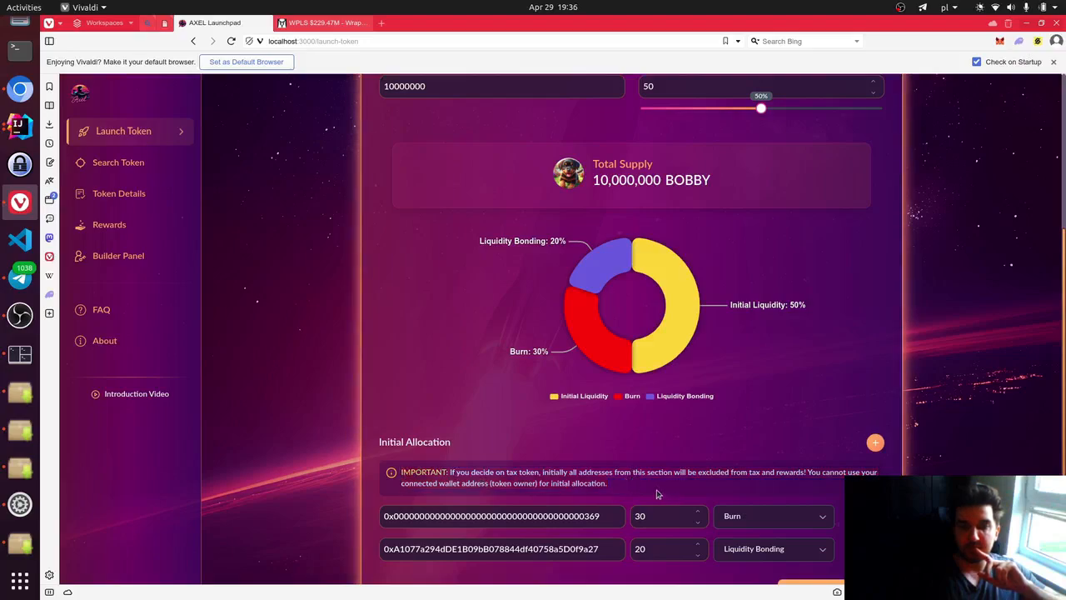
left_click_drag(656, 493, 401, 468)
left_click(632, 488)
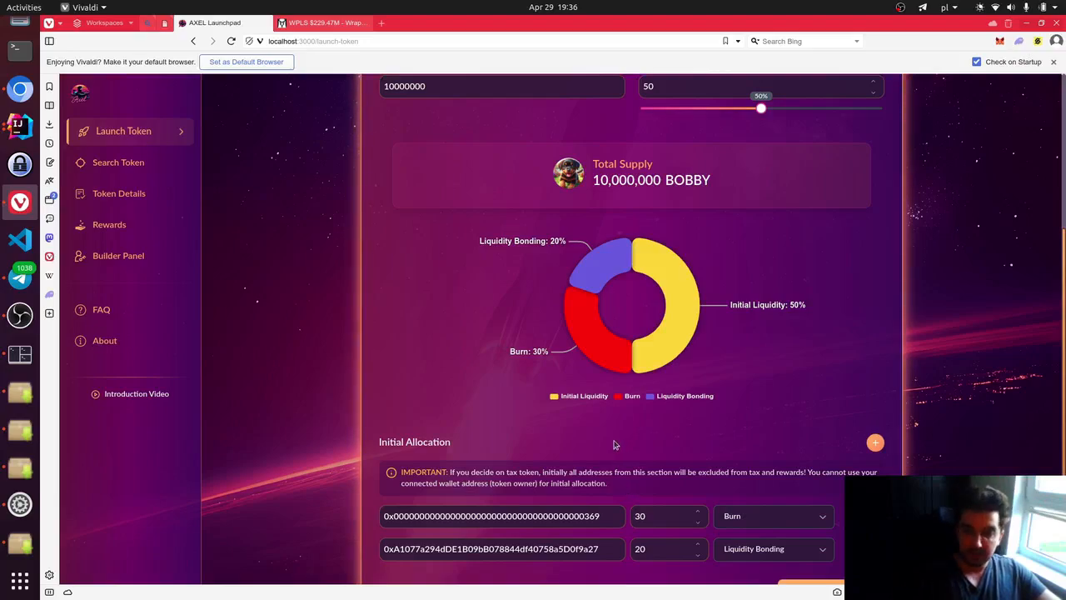
scroll(614, 445, "down", 1)
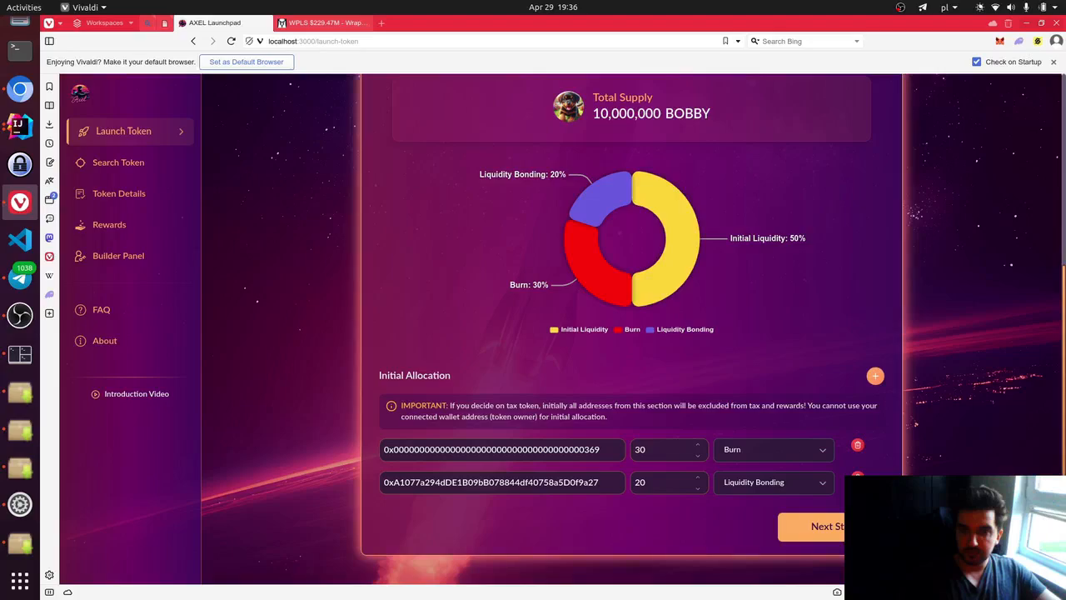
- Go to the Liquidity step and select WPLS as the pool to pair BOBBY with
left_click(836, 527)
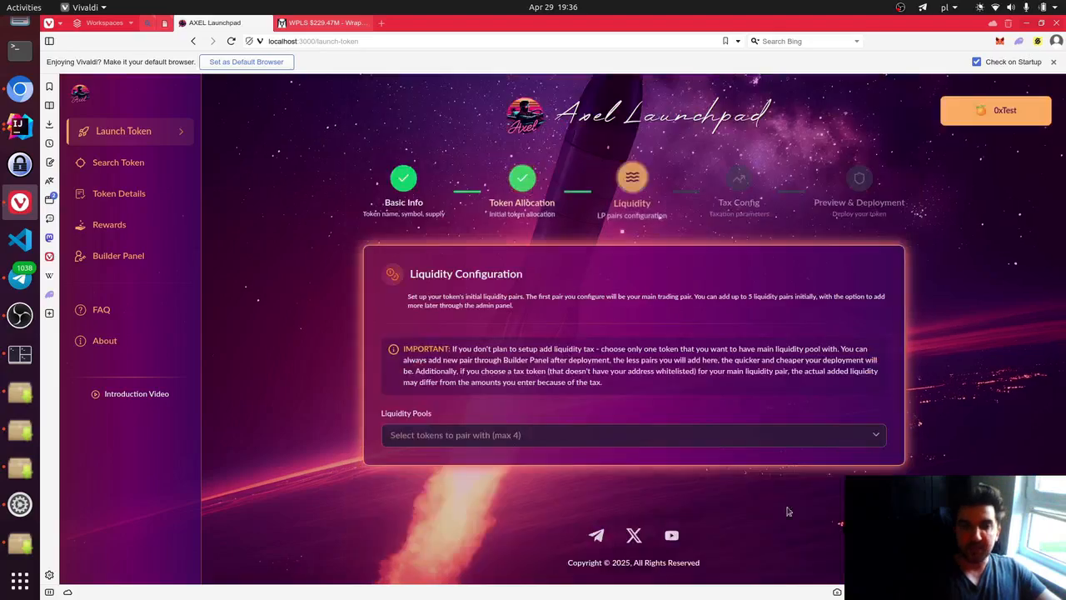
left_click(533, 435)
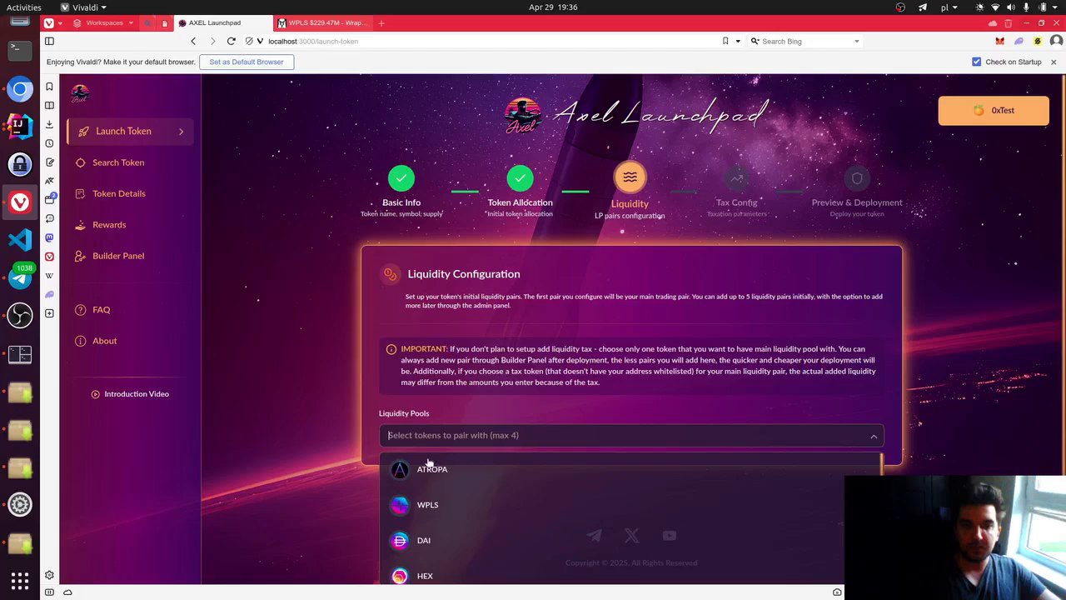
left_click(502, 507)
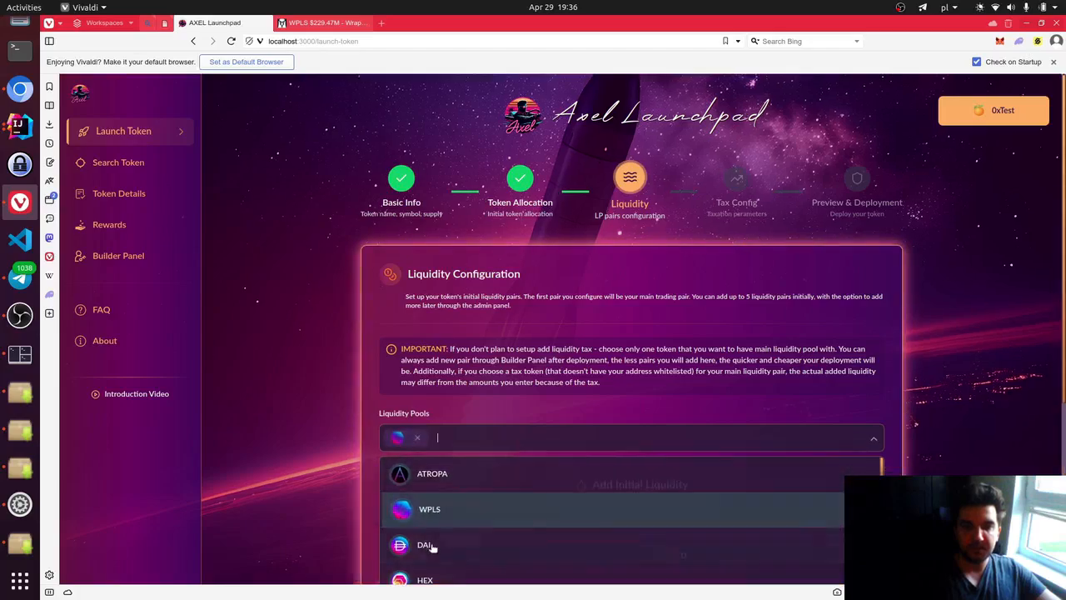
left_click(873, 439)
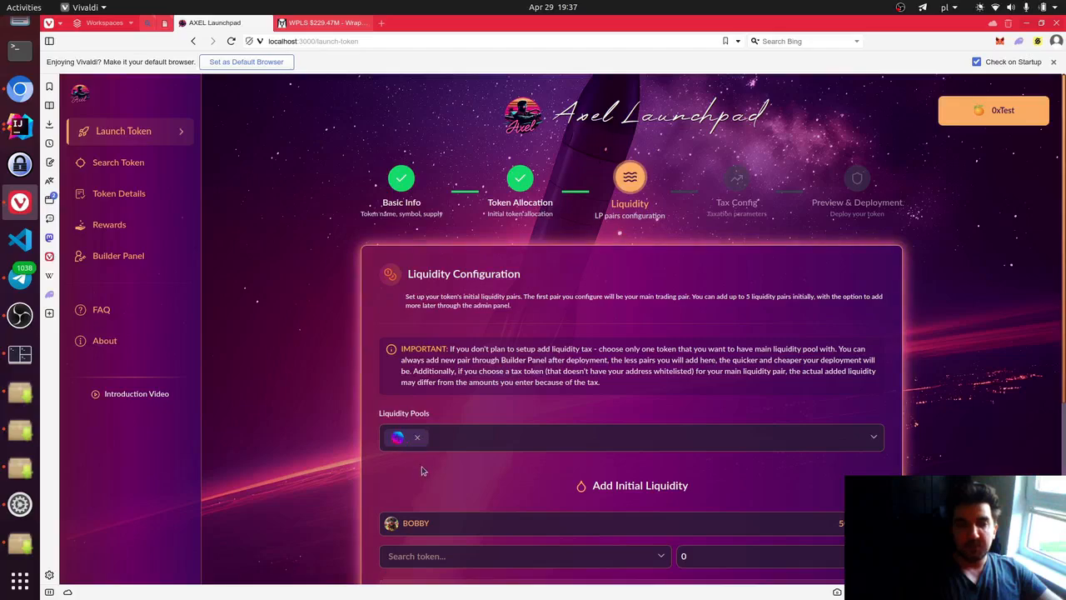
scroll(422, 471, "down", 1)
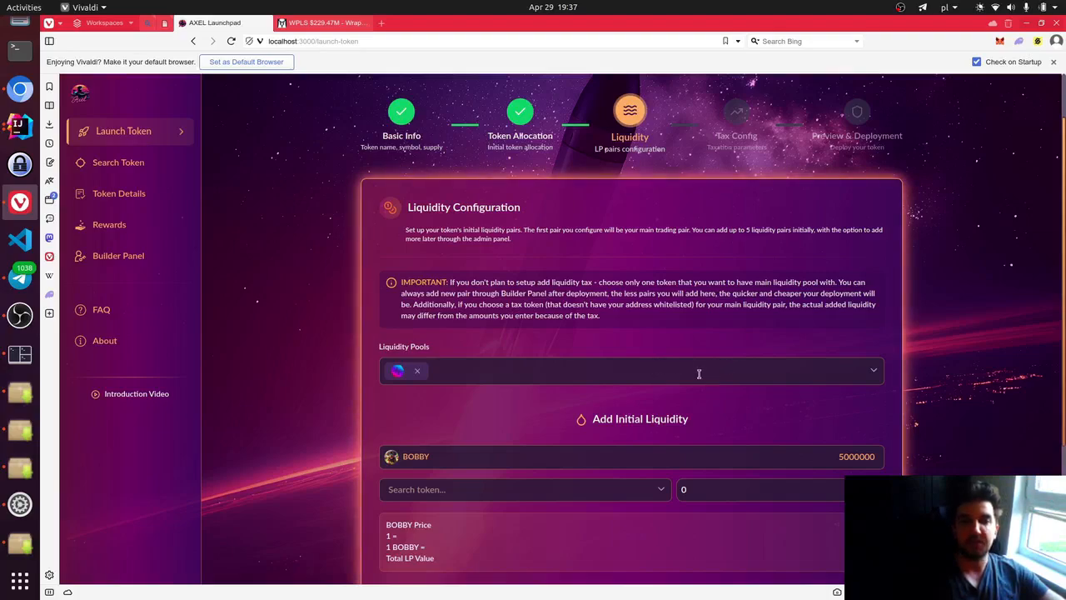
left_click(873, 371)
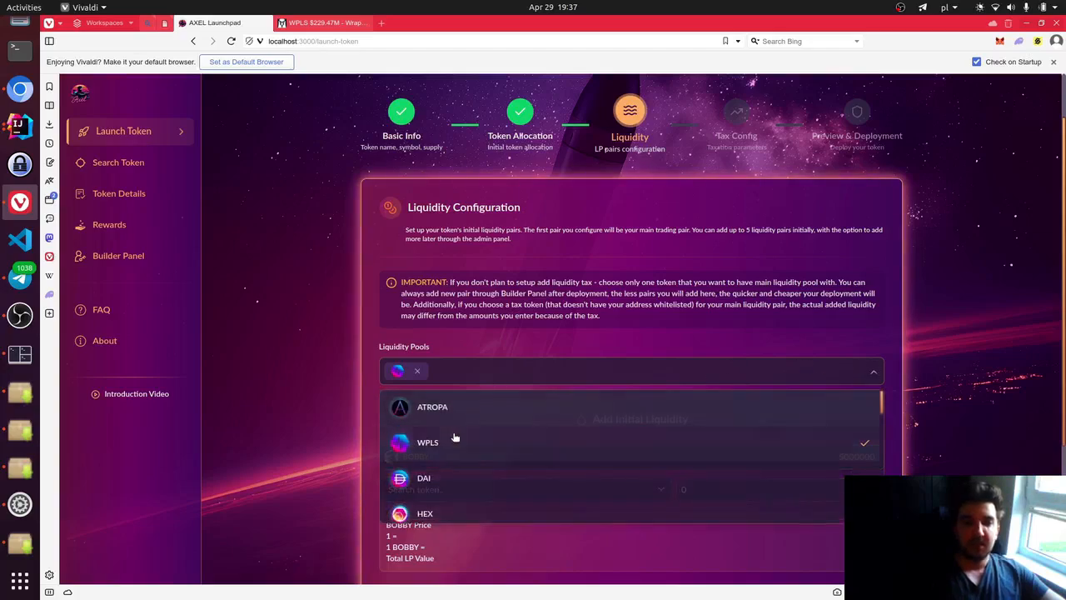
scroll(458, 439, "down", 2)
scroll(459, 441, "up", 1)
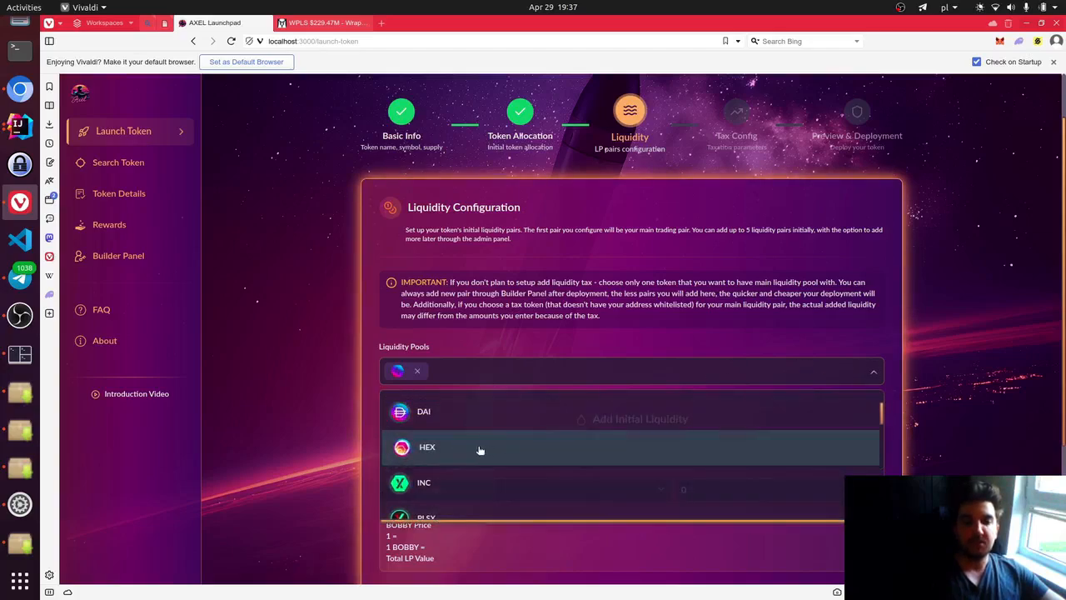
left_click(476, 450)
scroll(473, 458, "down", 1)
left_click(472, 449)
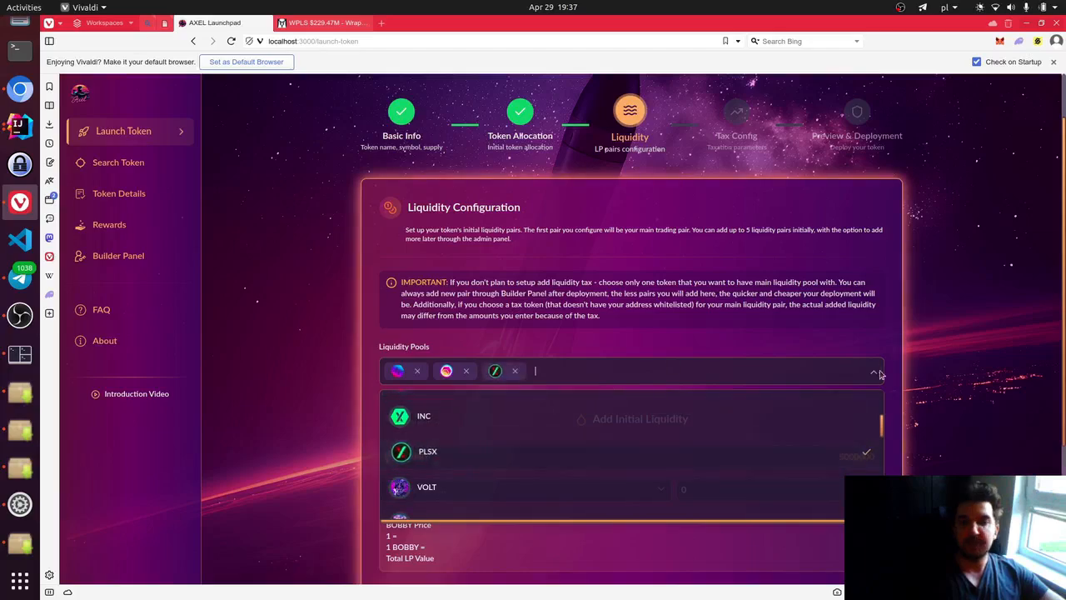
left_click(874, 377)
scroll(516, 475, "down", 1)
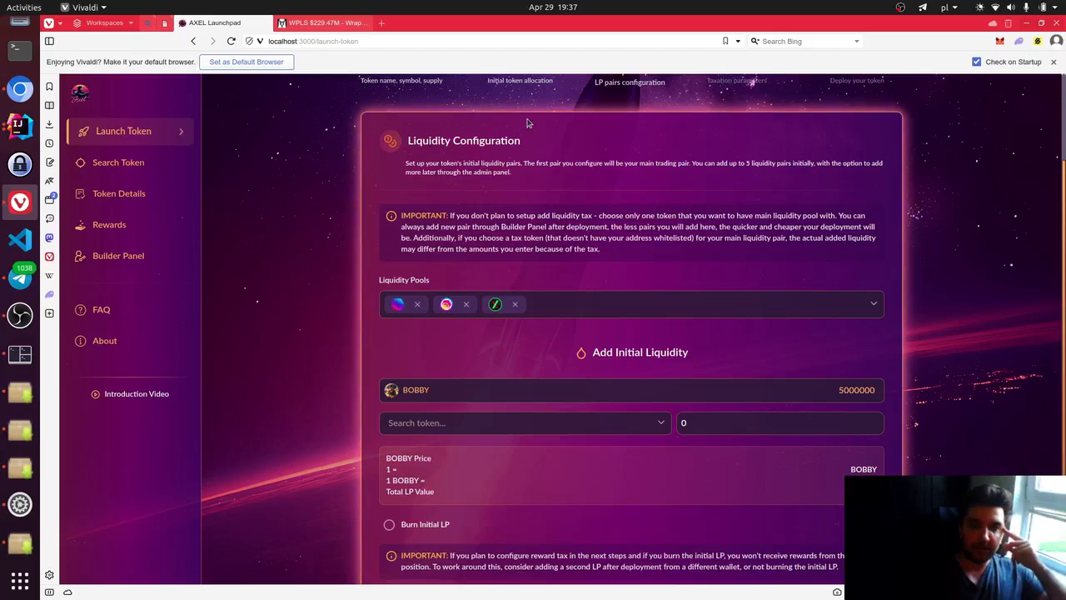
scroll(533, 125, "up", 1)
scroll(676, 287, "down", 1)
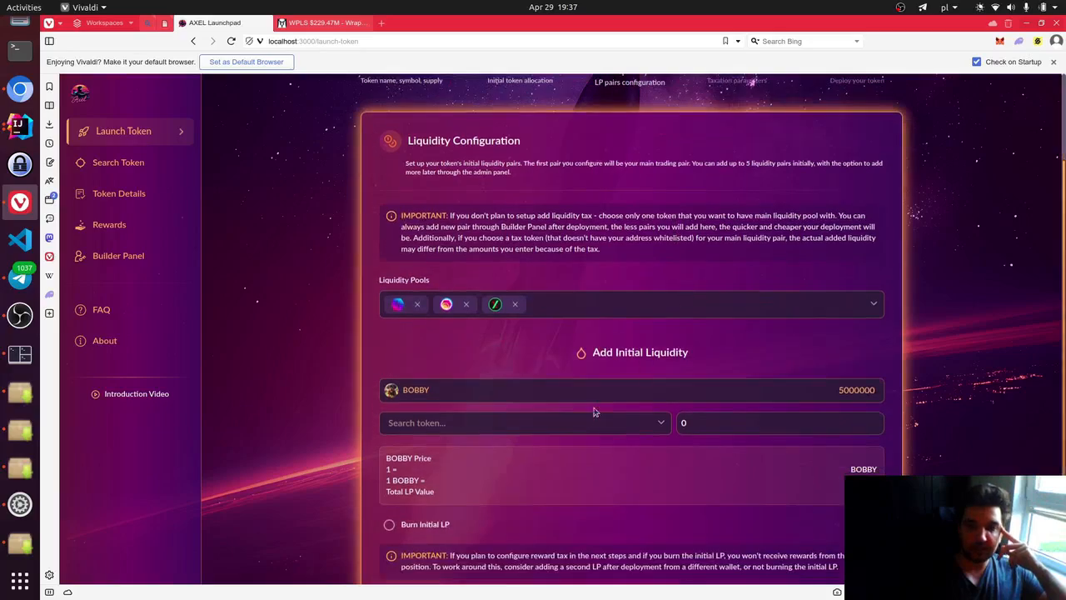
- Choose WPLS as the paired token and settle its amount at 200, pricing BOBBY at 0.00004 WPLS
left_click(660, 424)
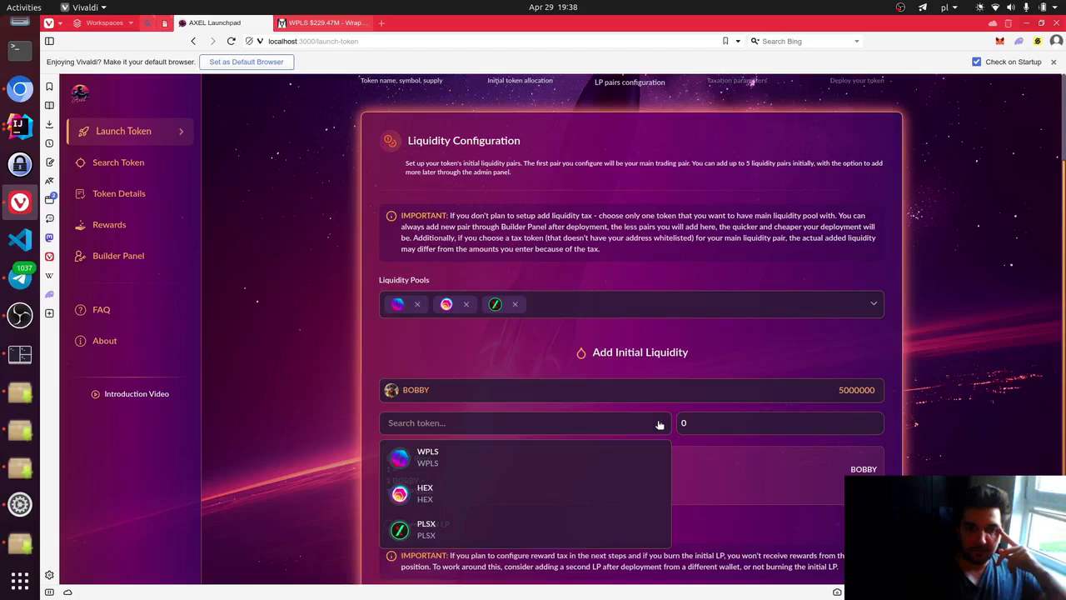
left_click(471, 457)
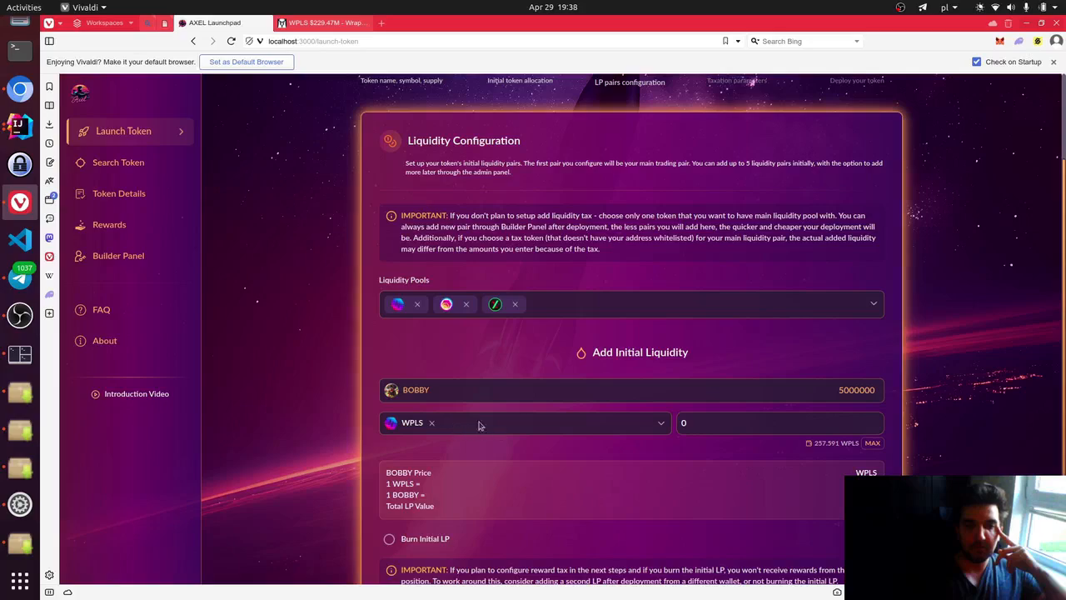
left_click(765, 423)
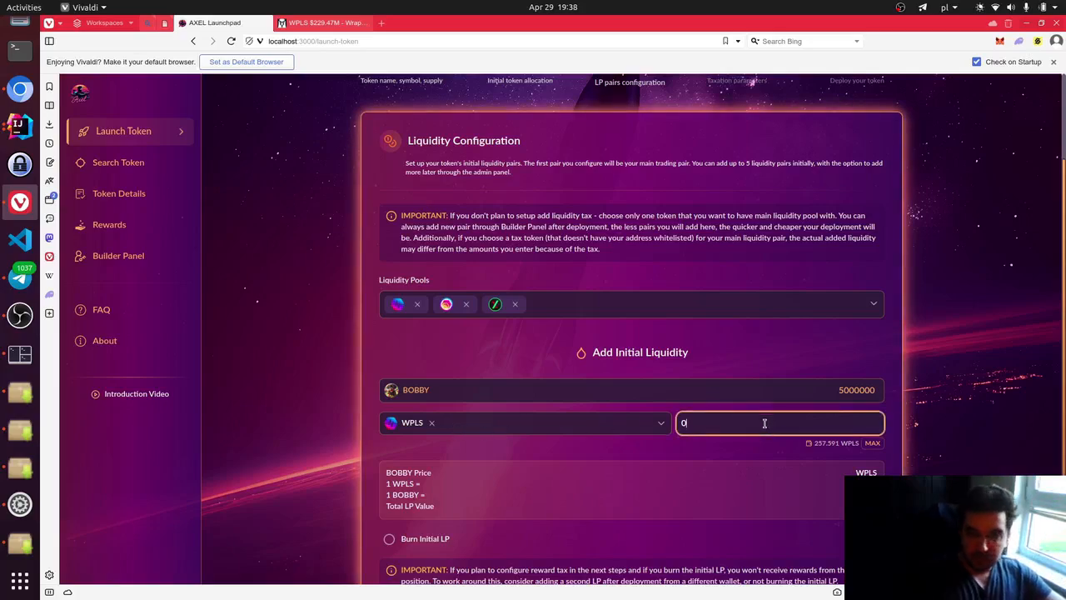
type("200")
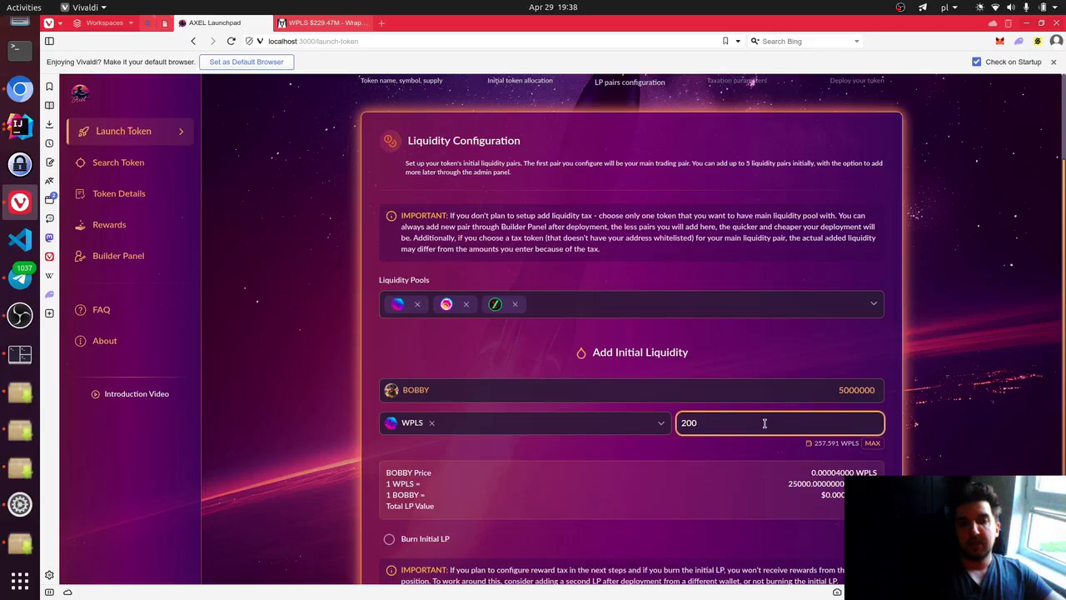
key("Left")
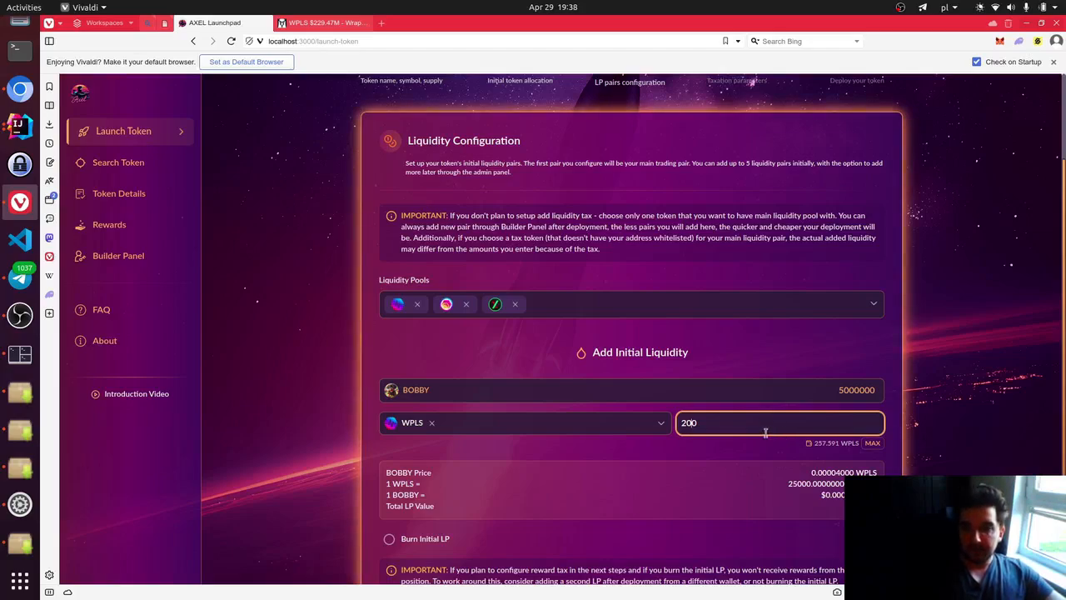
left_click(713, 423)
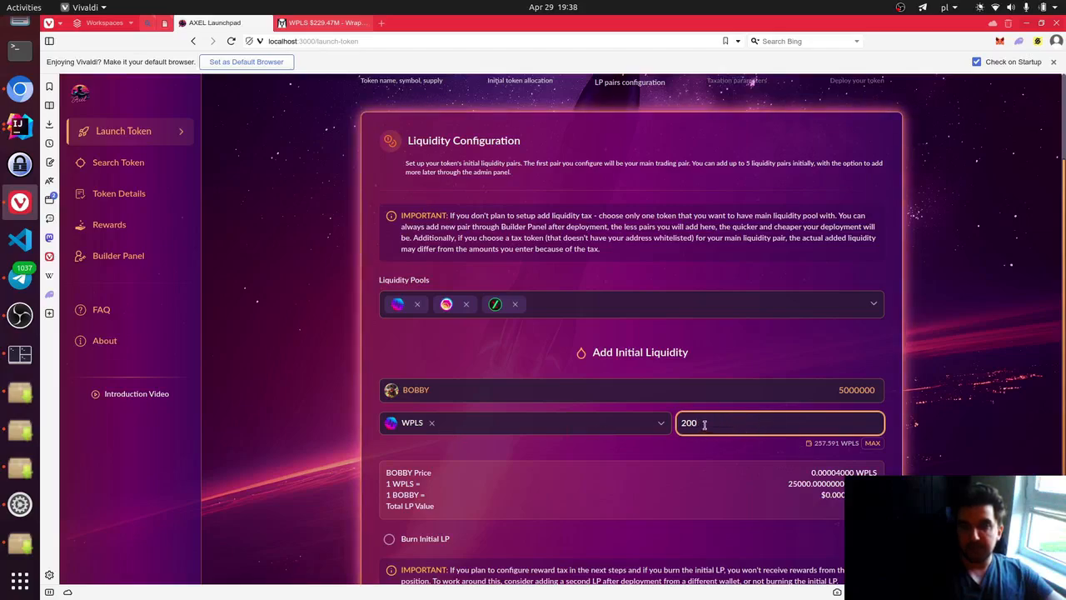
type("00")
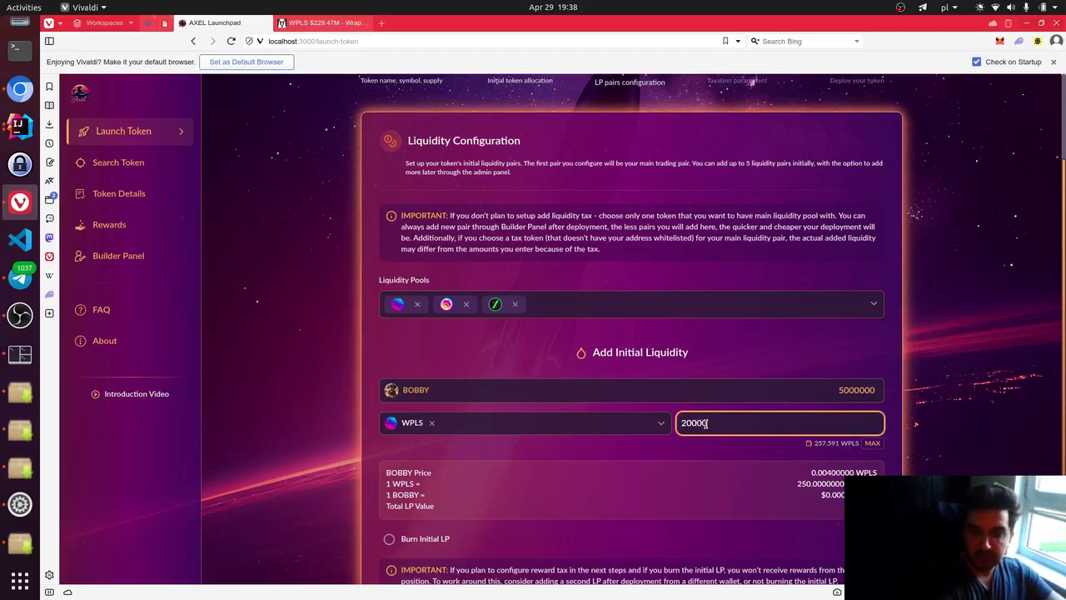
type("0")
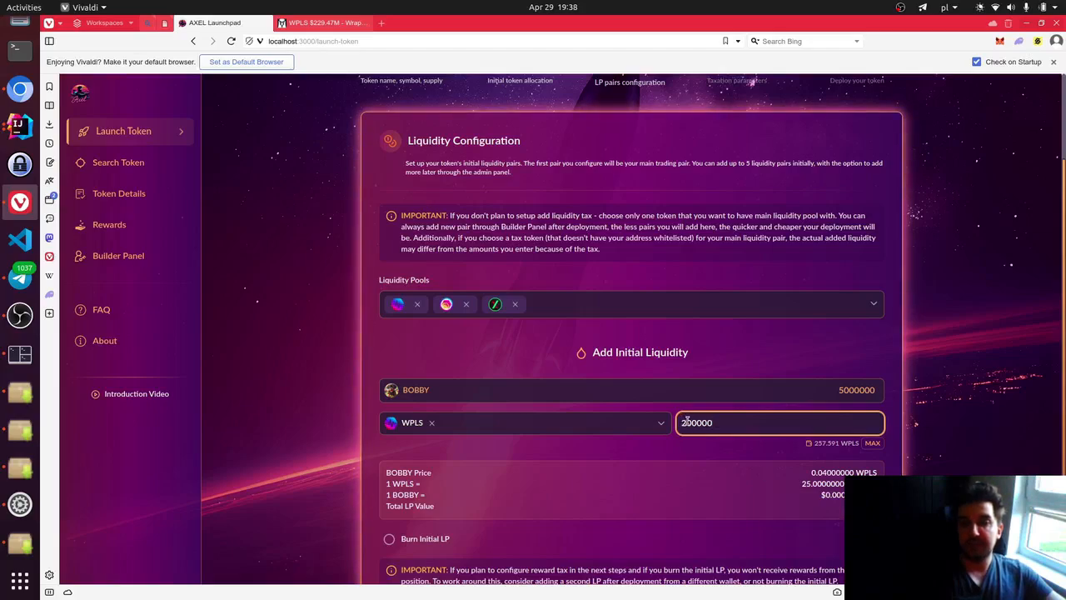
double_click(745, 422)
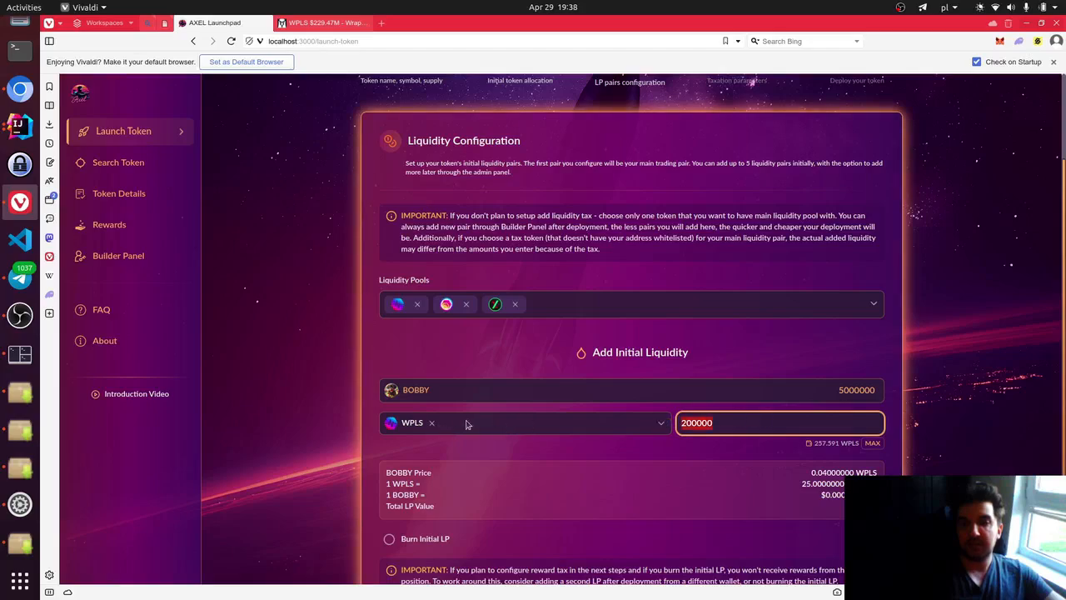
left_click(749, 421)
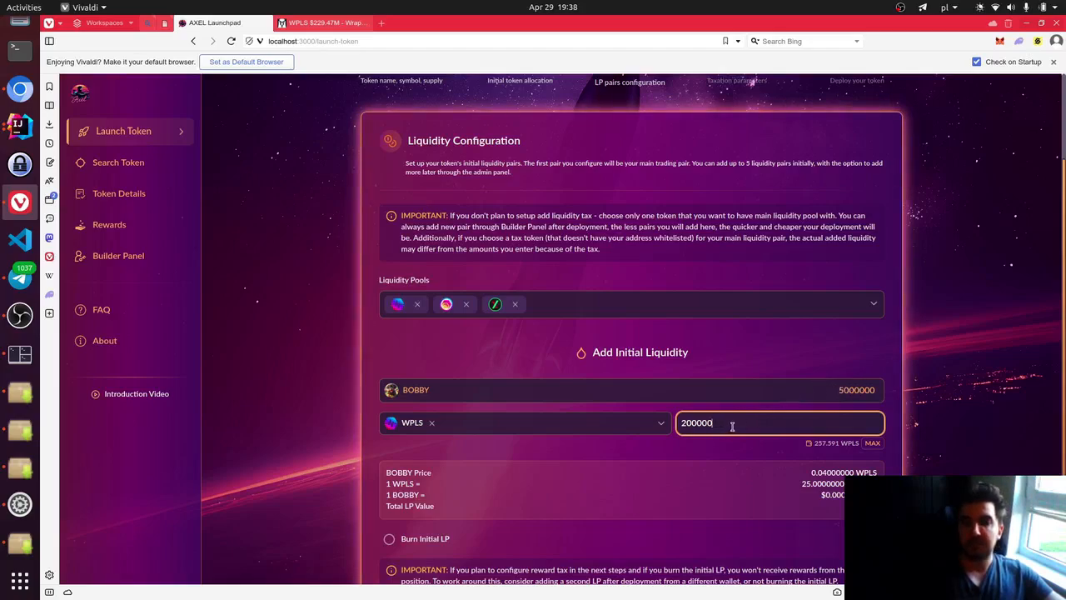
key("BackSpace")
key("BackSpace")
key("BackSpace")
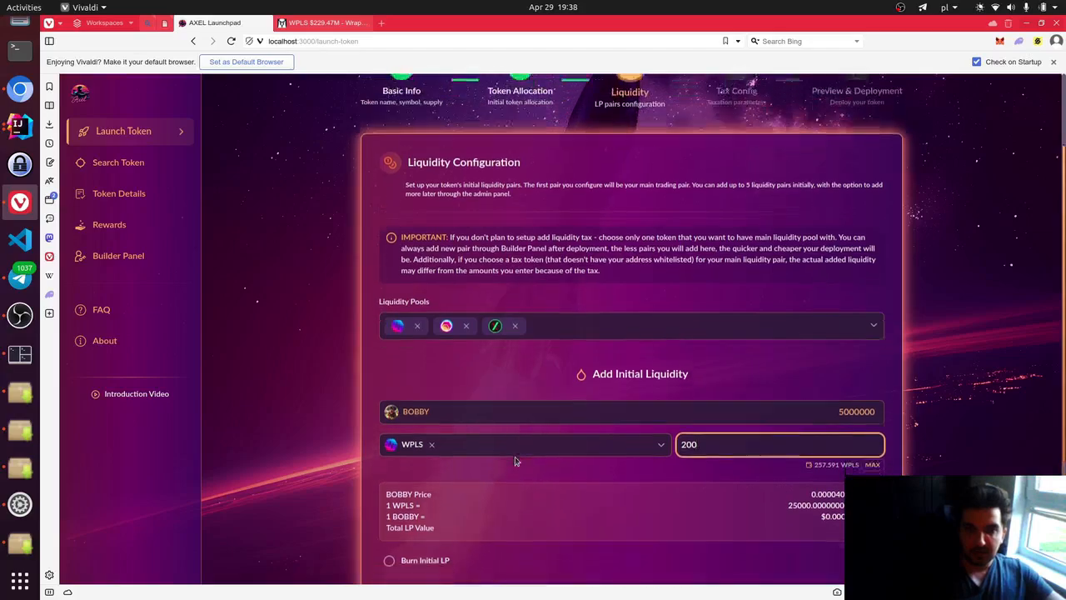
scroll(517, 446, "down", 1)
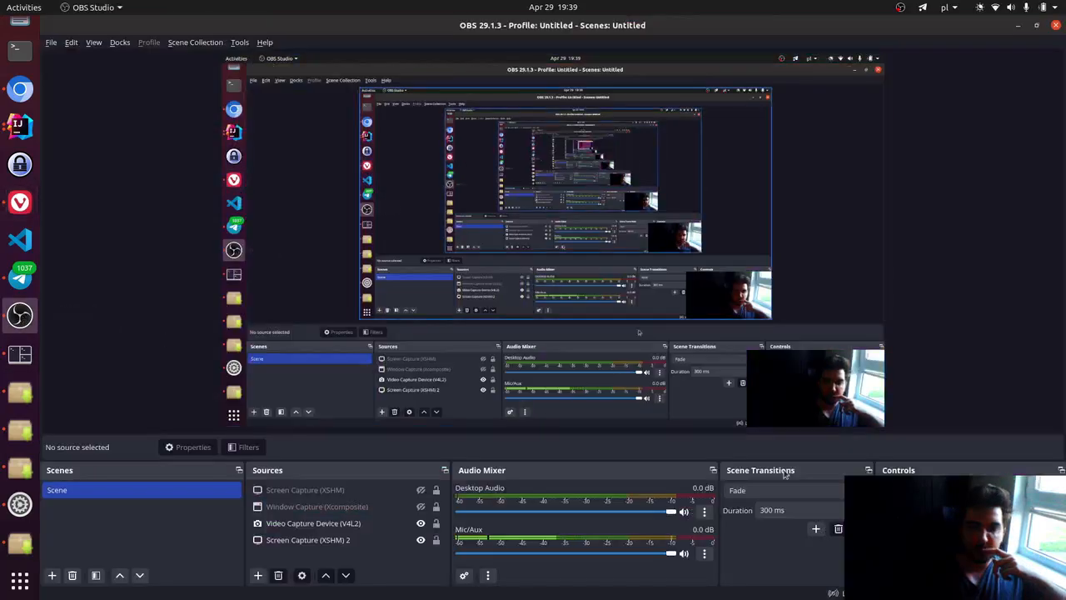
key("alt+Tab")
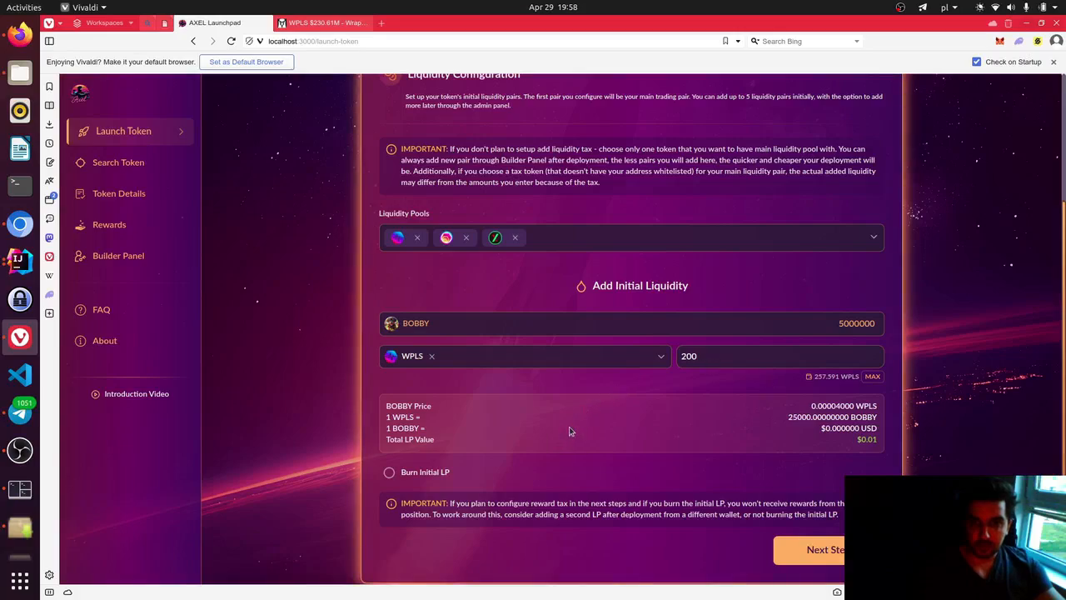
- Finish the liquidity step and proceed to Tax Configuration, with tax still disabled
scroll(574, 433, "down", 1)
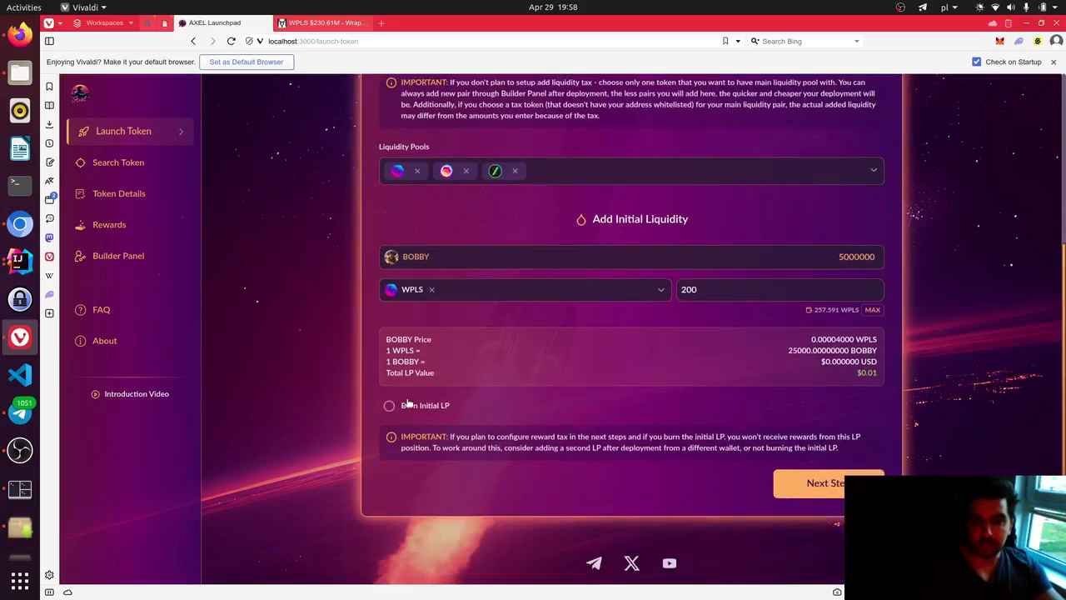
left_click(816, 480)
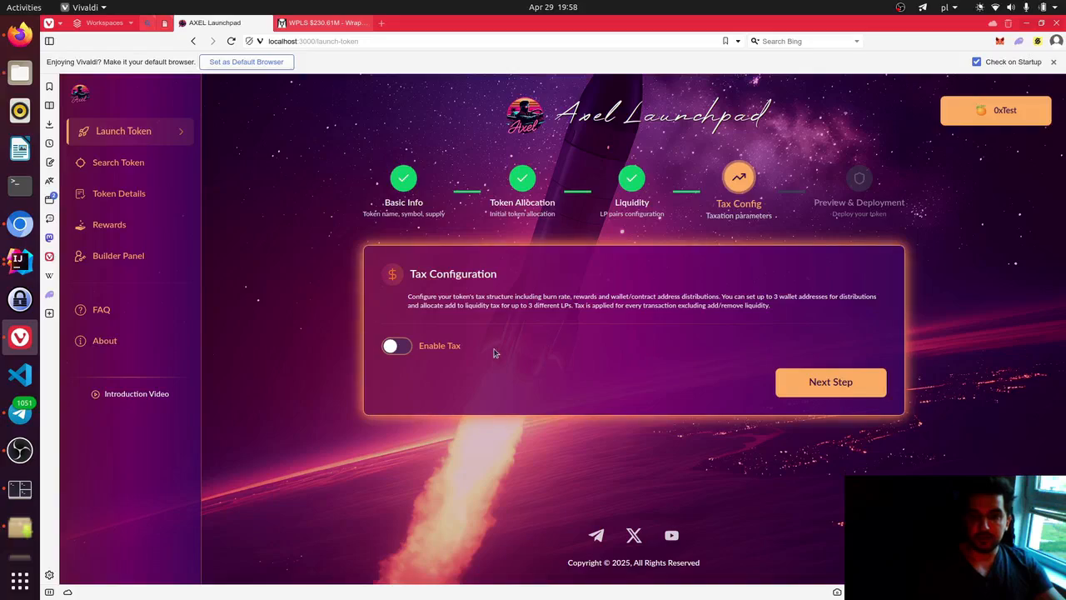
- Enable token tax and set the Burn Tax to 1%
left_click(398, 346)
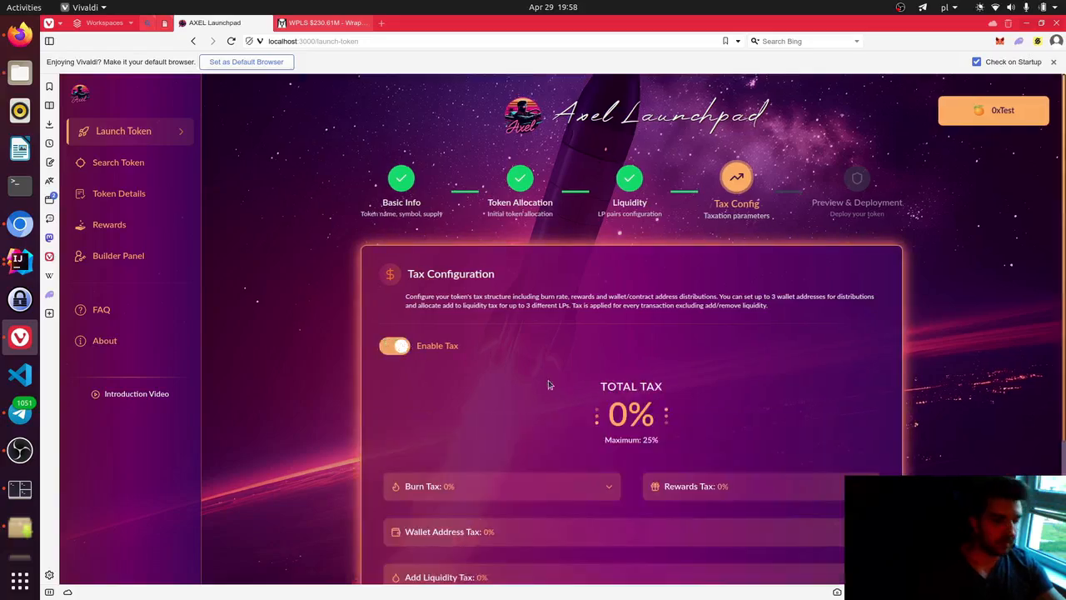
scroll(533, 377, "down", 2)
scroll(472, 376, "up", 2)
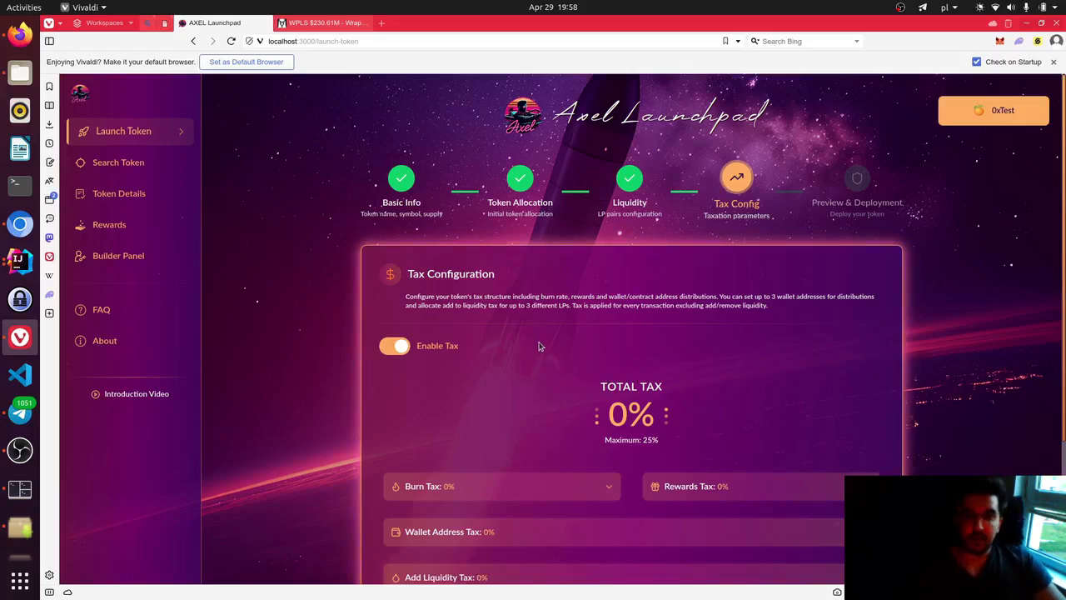
scroll(495, 398, "down", 2)
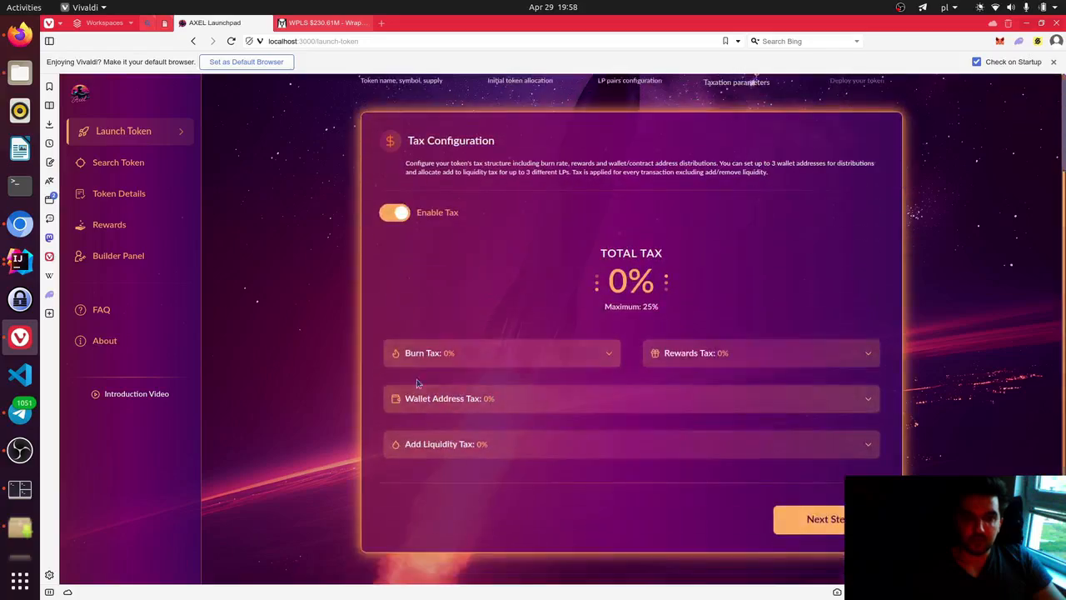
left_click(502, 357)
left_click(425, 407)
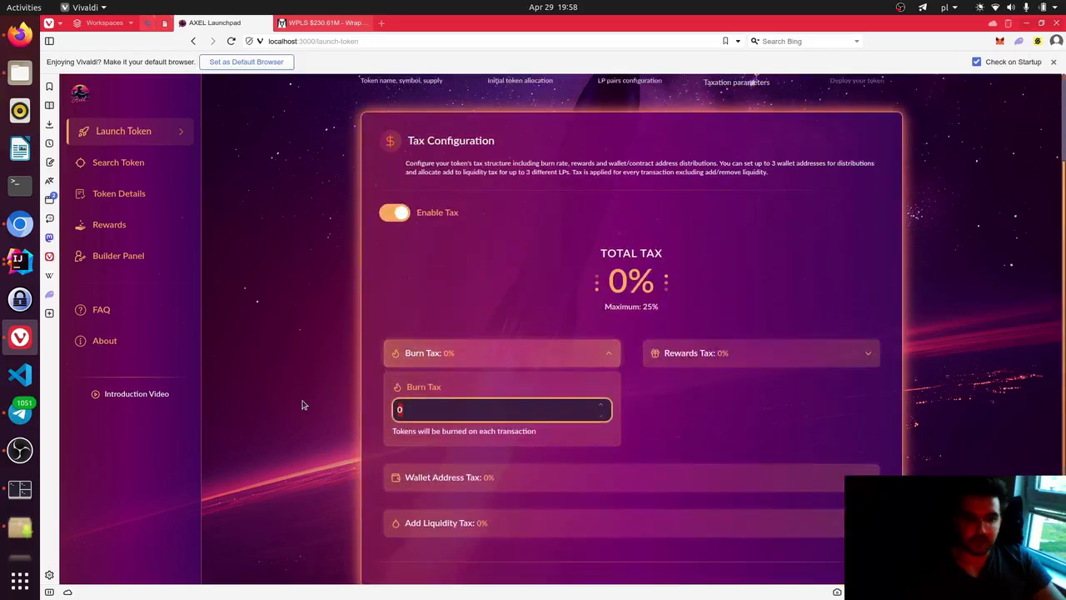
type("1")
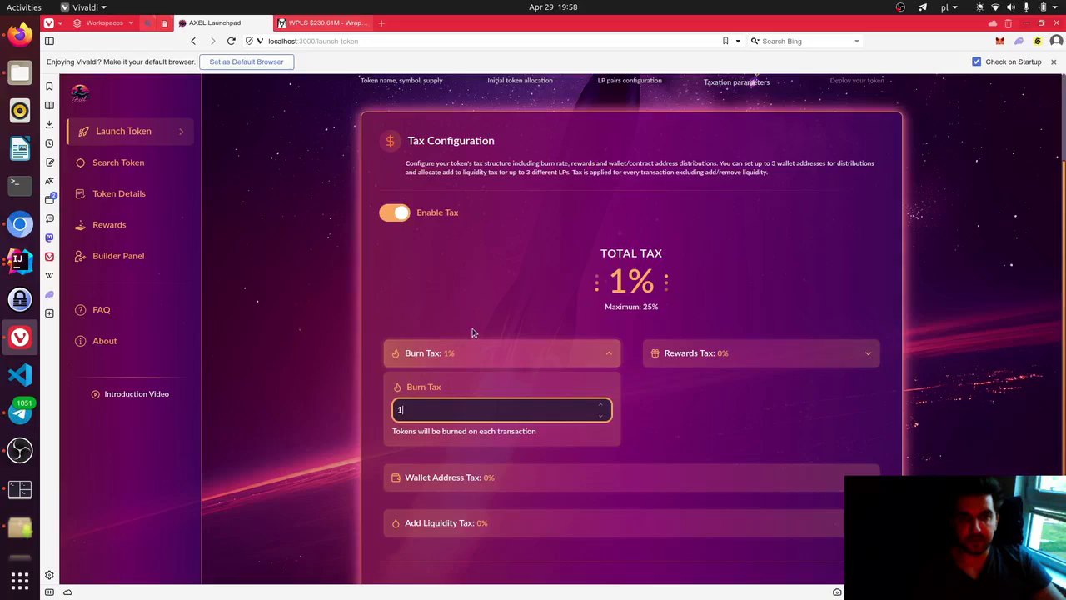
- Set the Rewards Tax to 4%, bringing total tax to 5%
left_click(675, 353)
left_click(684, 409)
type("4")
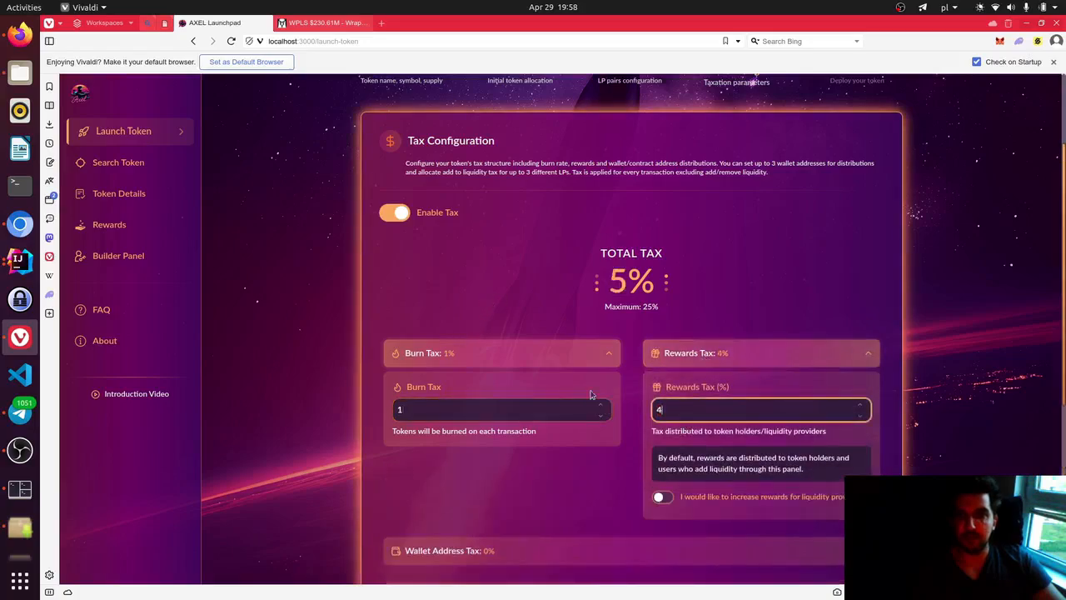
scroll(566, 328, "down", 2)
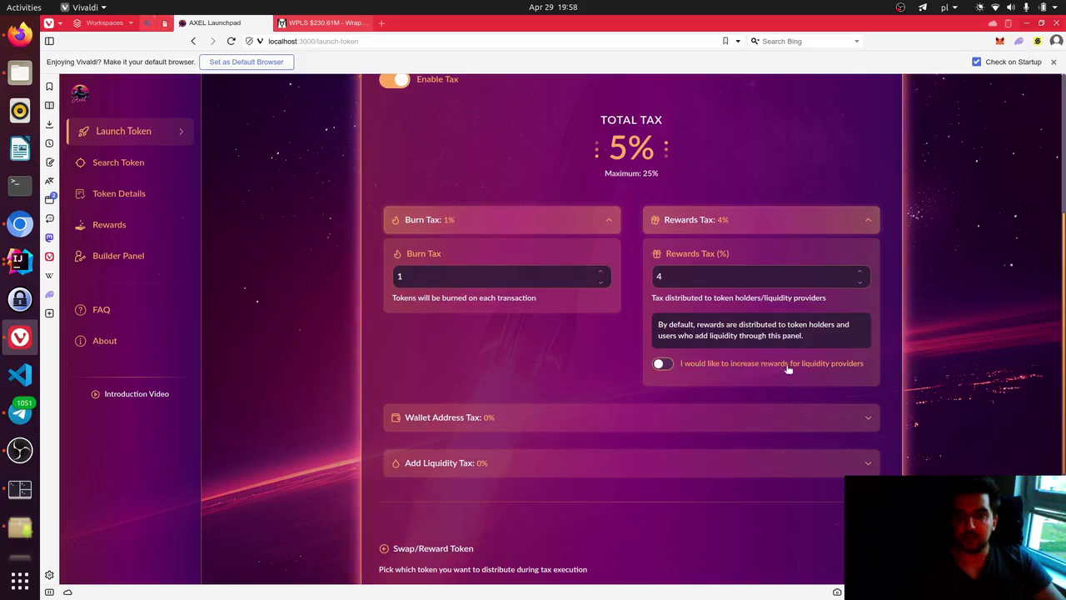
- Switch on increased liquidity-provider rewards and raise the BOBBY/HEX multiplier to 2
left_click(663, 366)
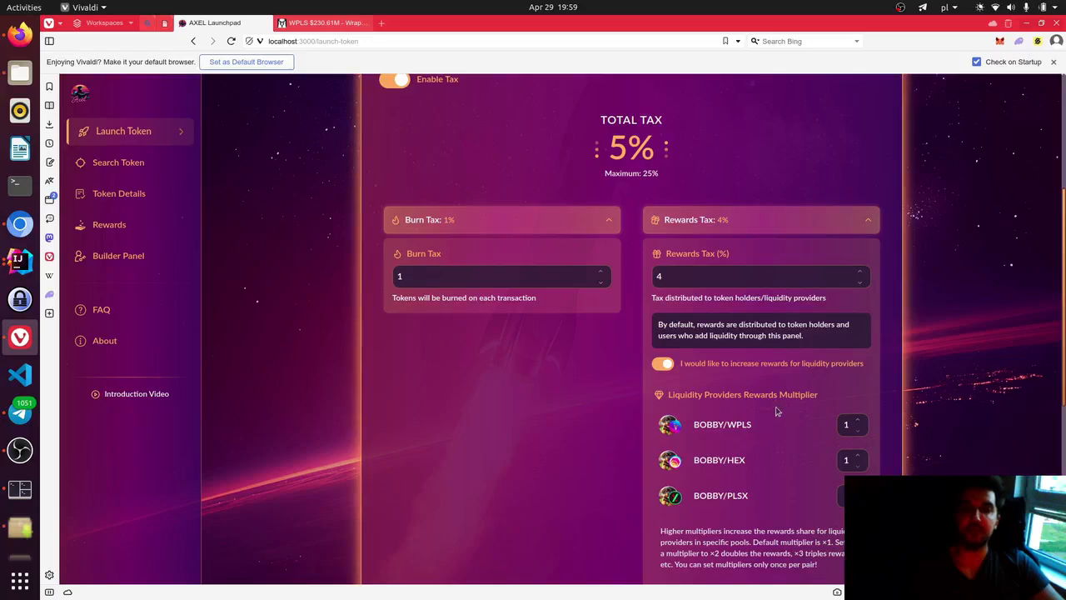
scroll(760, 437, "down", 2)
scroll(743, 421, "up", 2)
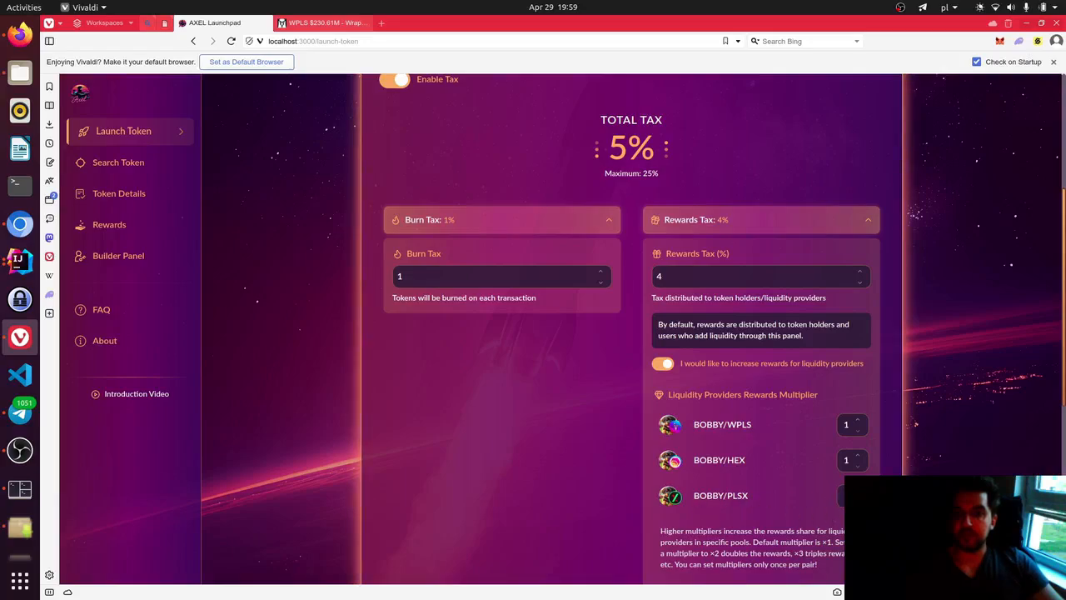
left_click(856, 455)
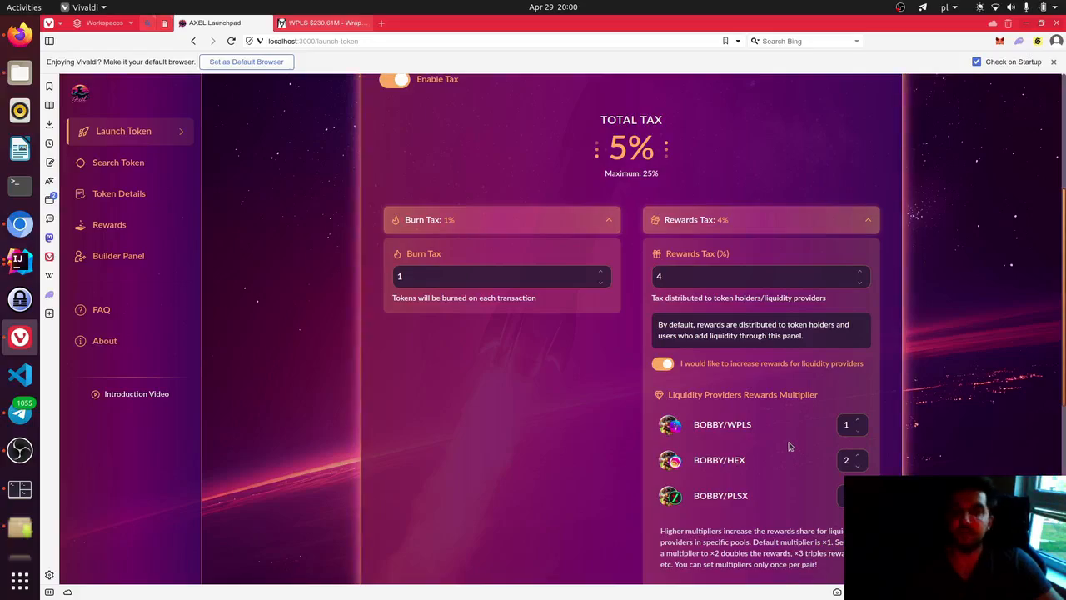
- Set the BOBBY/PLSX rewards multiplier to 5, keeping HEX at 2 and WPLS at 1
scroll(777, 416, "down", 1)
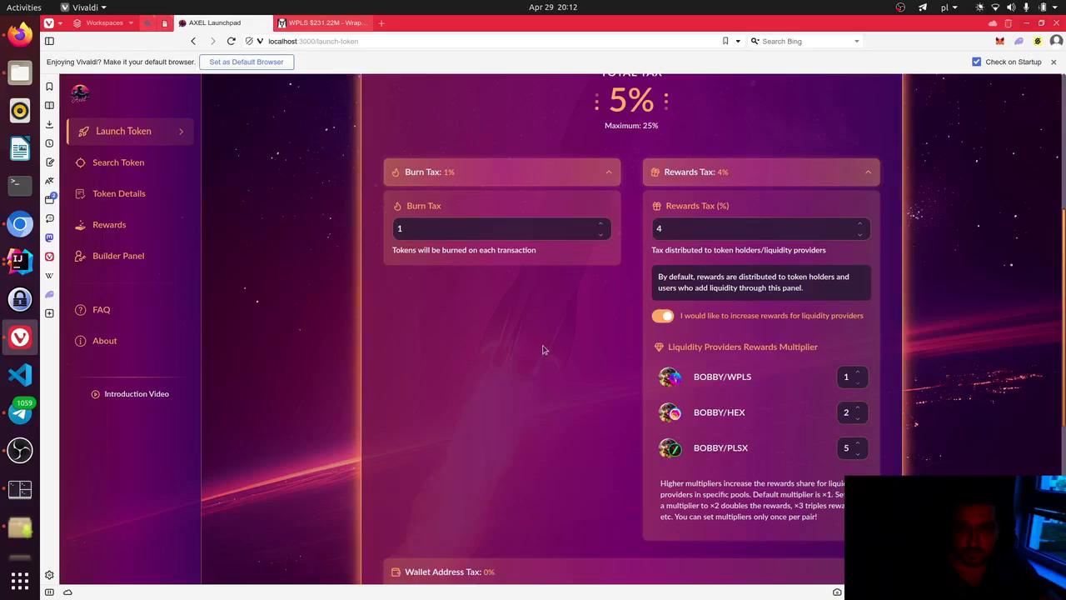
- Add a new Wallet Address Tax entry and set its amount to 1%
scroll(542, 349, "down", 2)
scroll(531, 383, "down", 2)
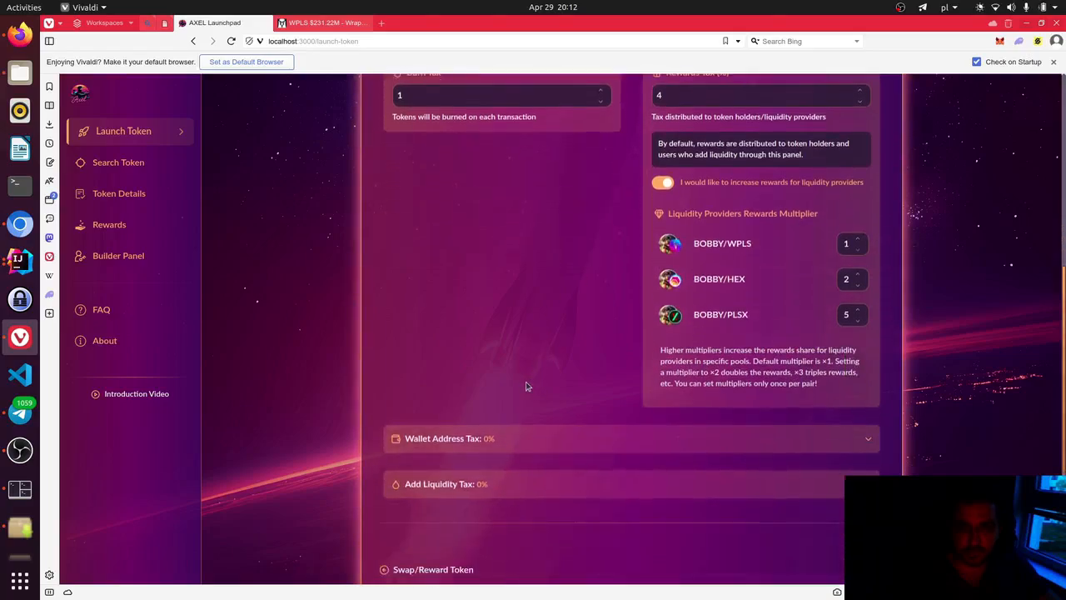
scroll(563, 430, "down", 2)
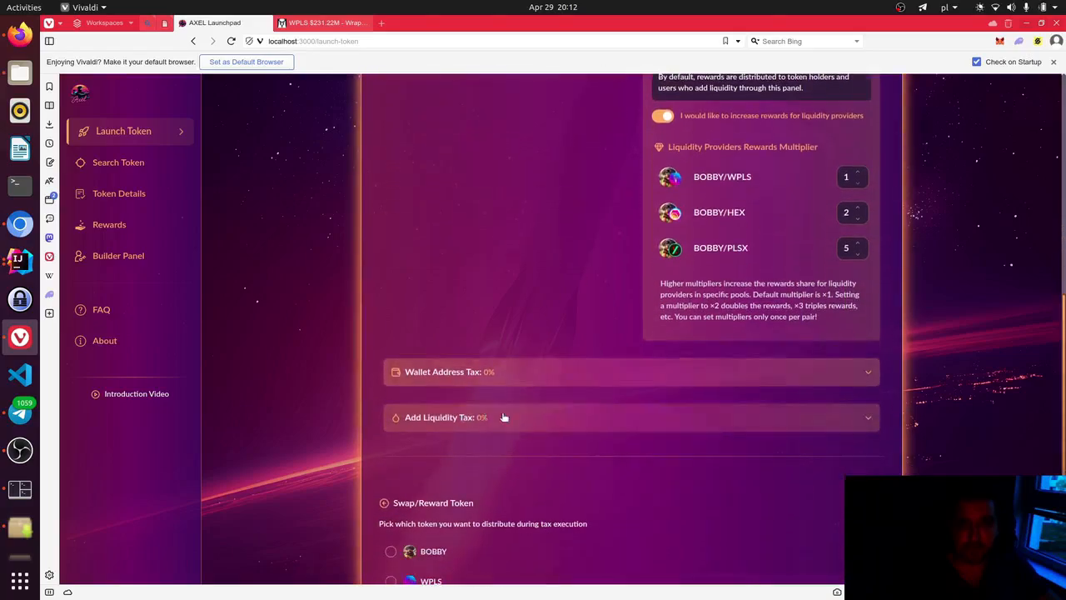
left_click(862, 375)
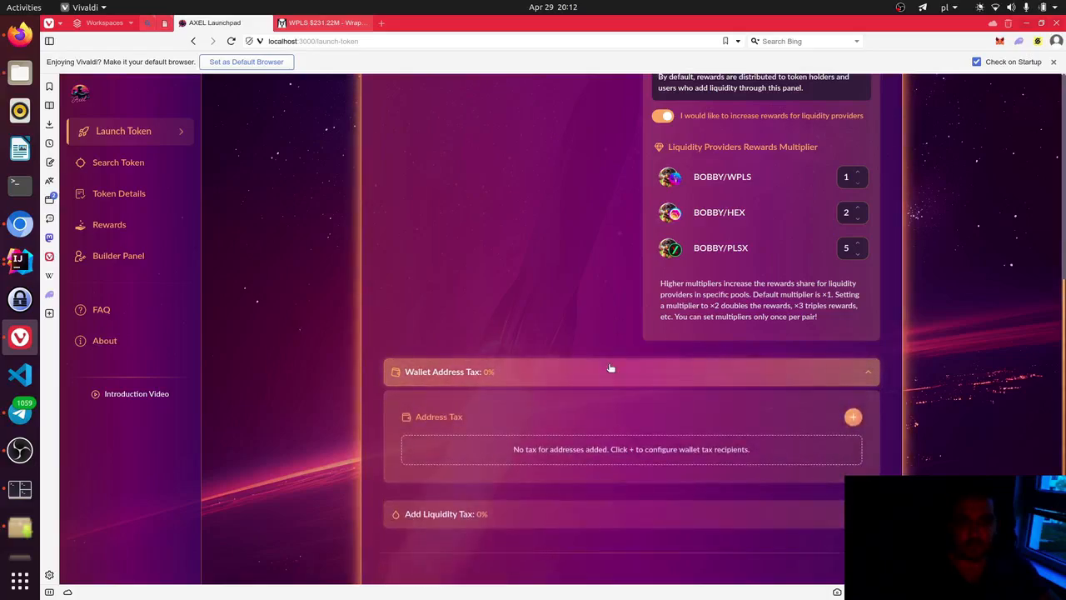
left_click(852, 416)
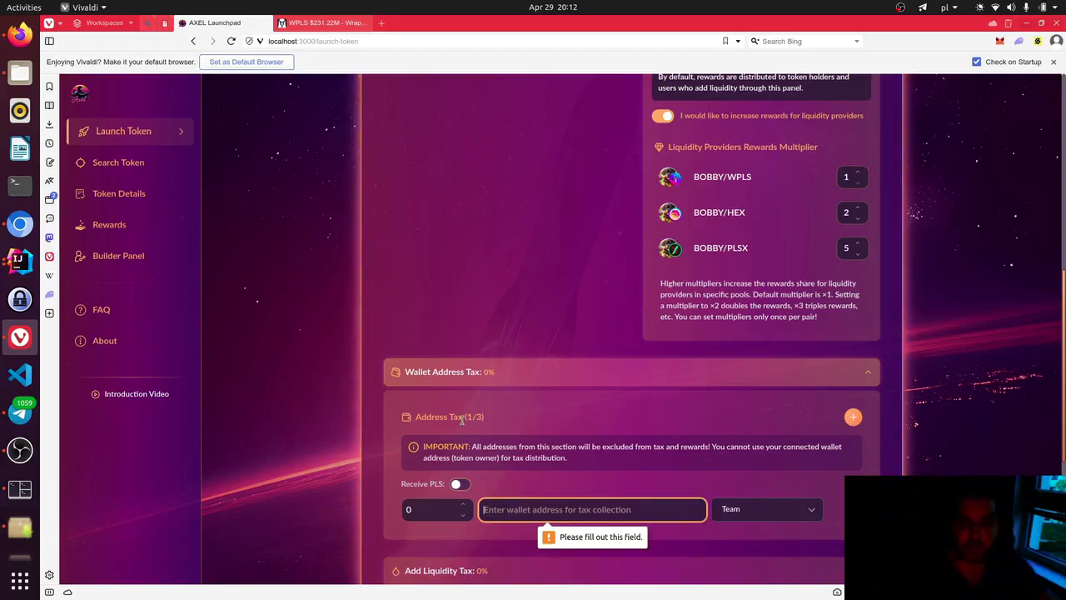
left_click(556, 452)
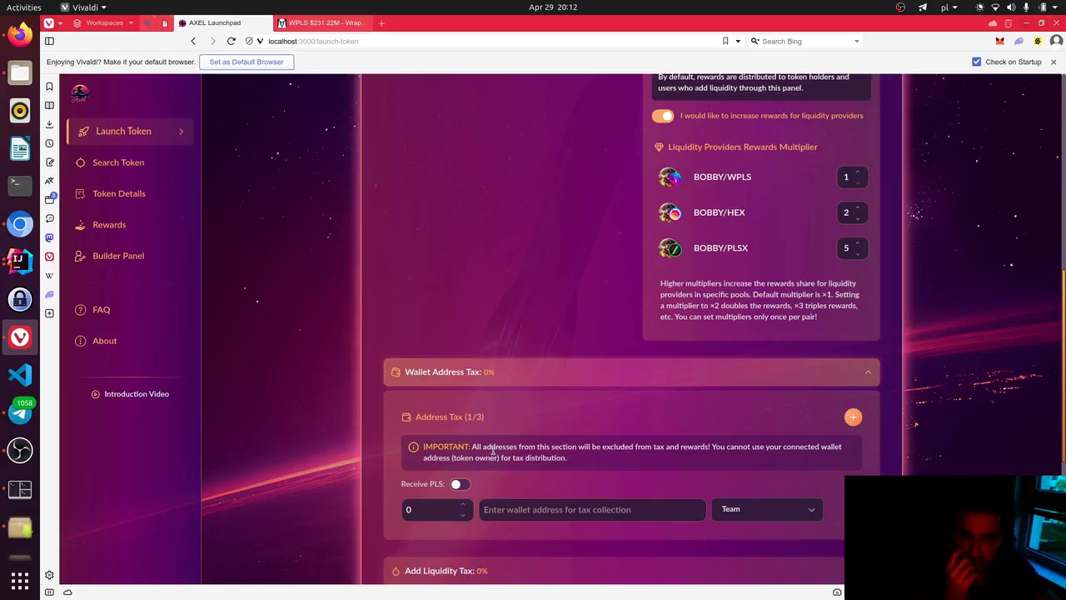
scroll(516, 466, "up", 1)
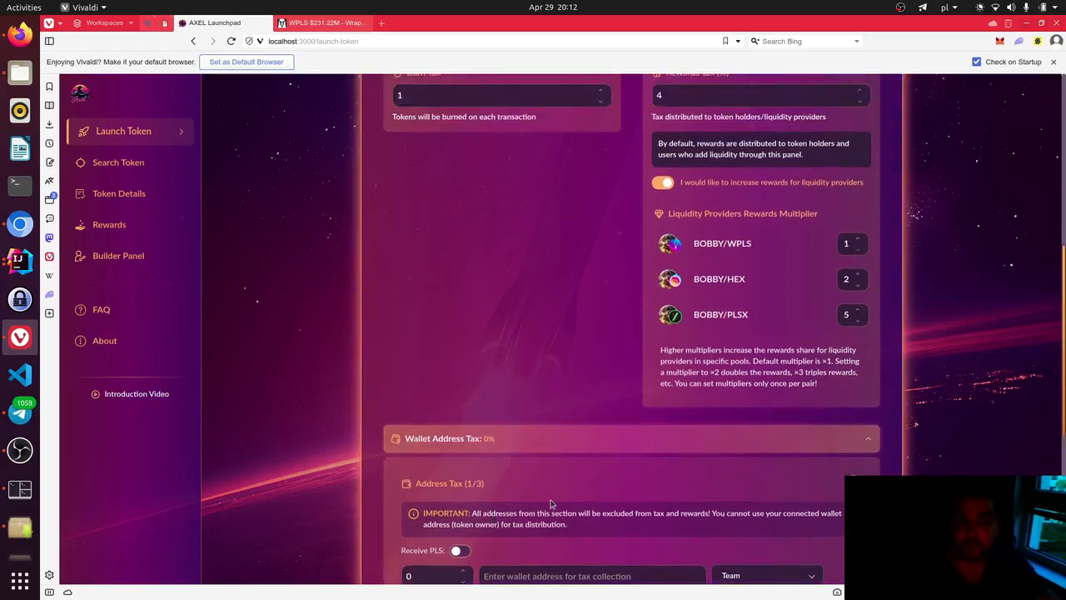
scroll(575, 474, "down", 2)
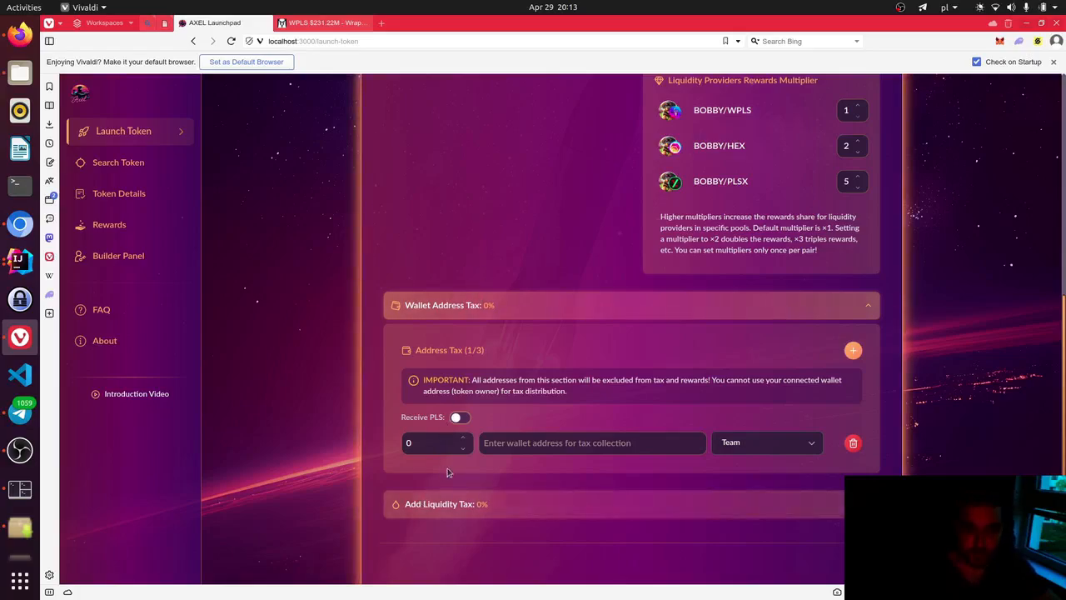
left_click(463, 438)
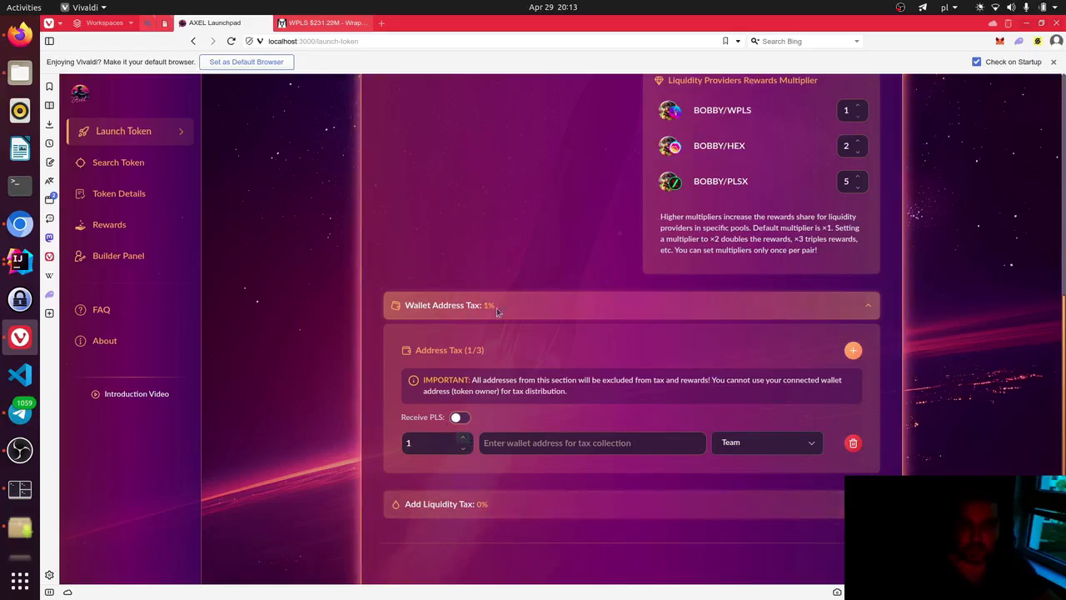
- Paste the copied wallet address into the tax entry and set its category to Treasury
left_click(327, 28)
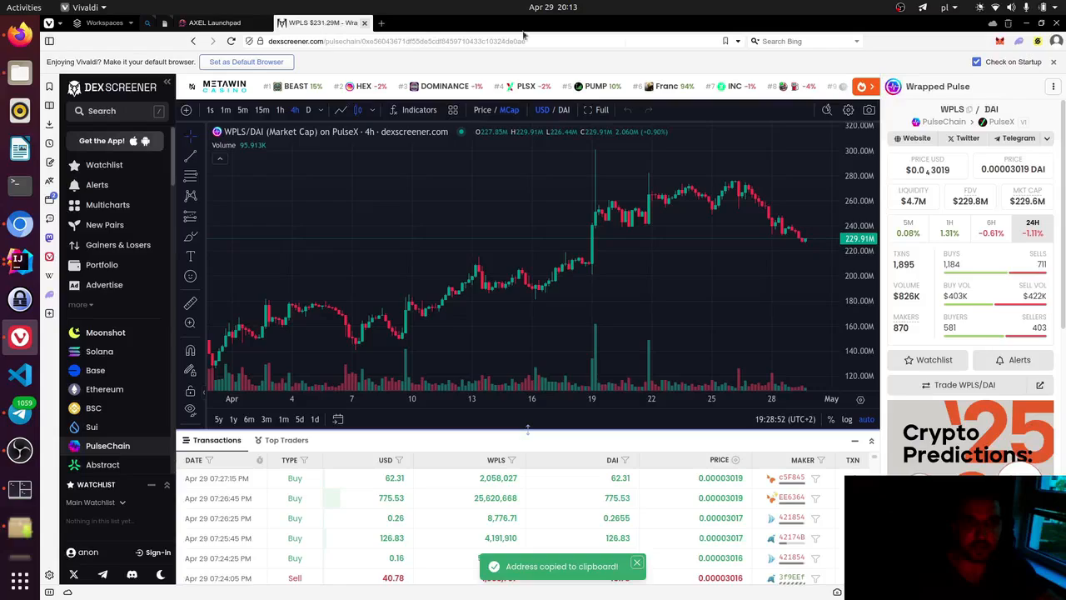
left_click(189, 25)
left_click(540, 443)
type("0xA1077a294dDE1B09bB078844df40758a5D0f9a27")
left_click(773, 442)
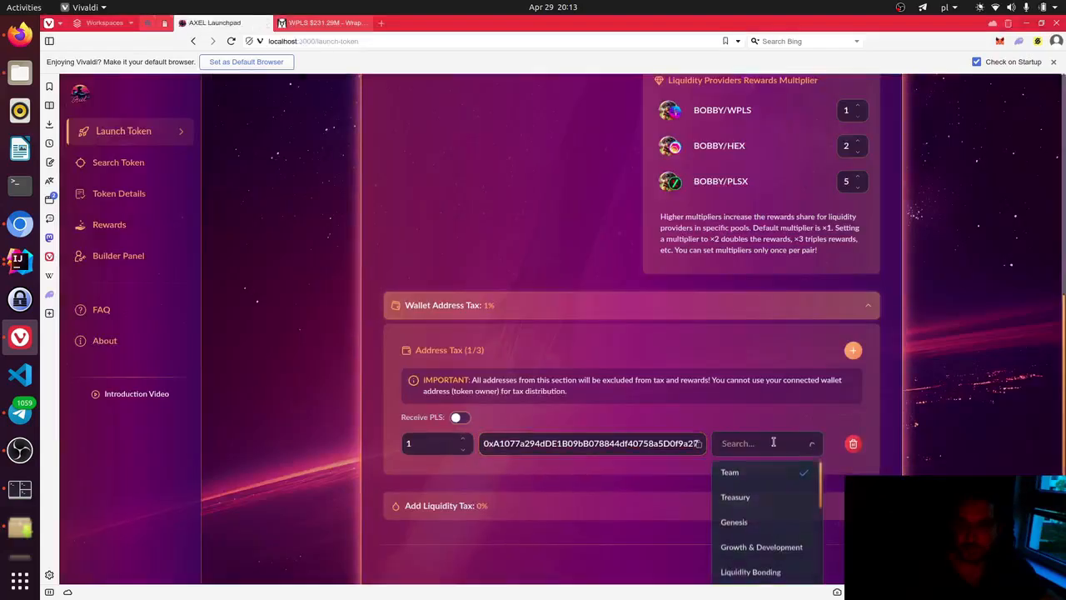
left_click(747, 498)
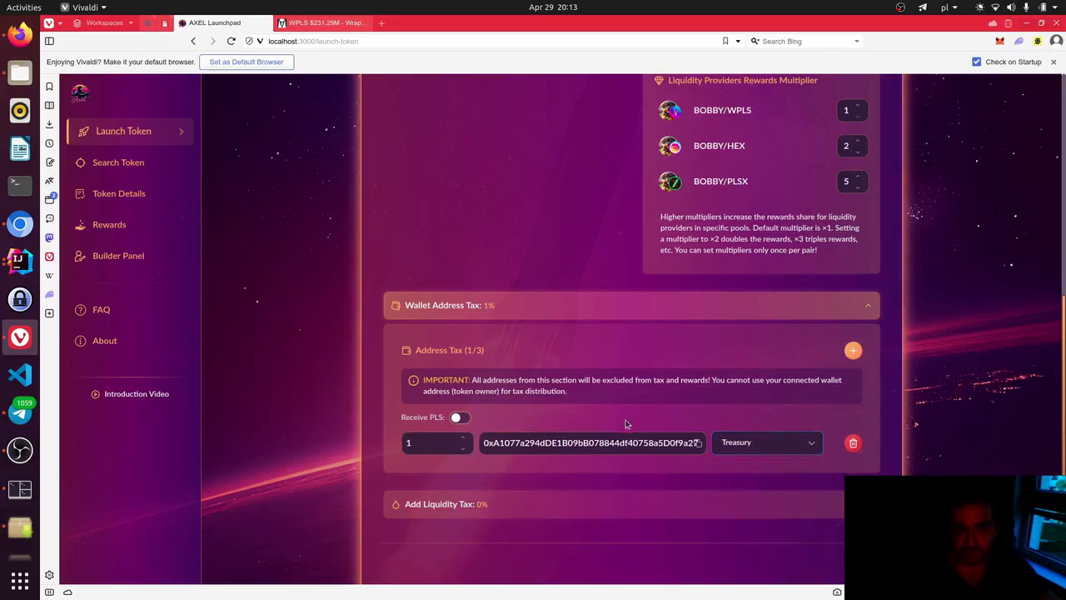
scroll(598, 383, "down", 3)
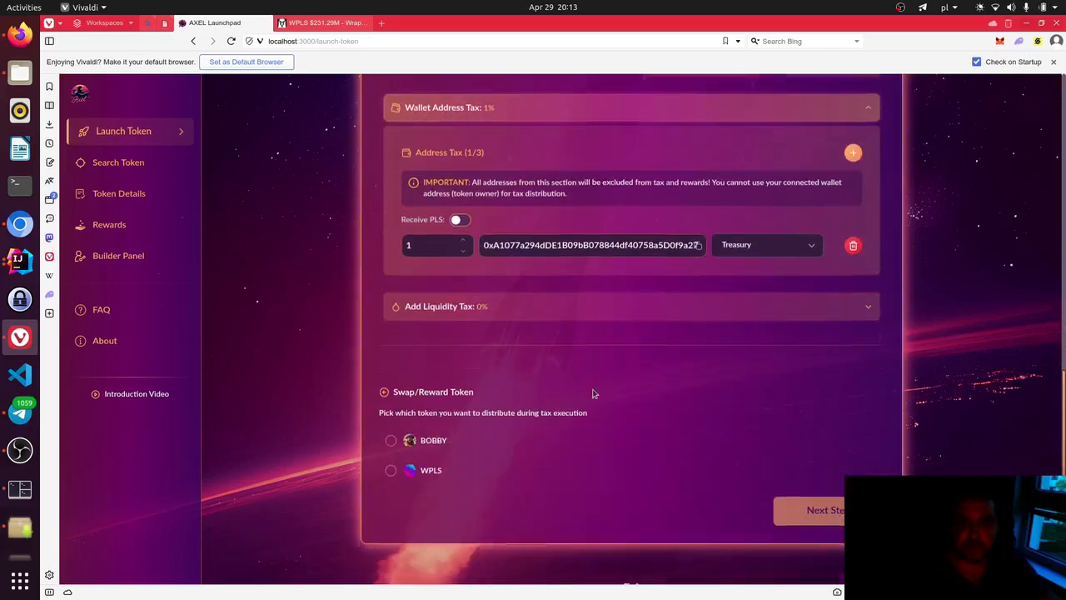
- Expand Add Liquidity Tax and add a 1% entry for the BOBBY/WPLS pair
left_click(643, 310)
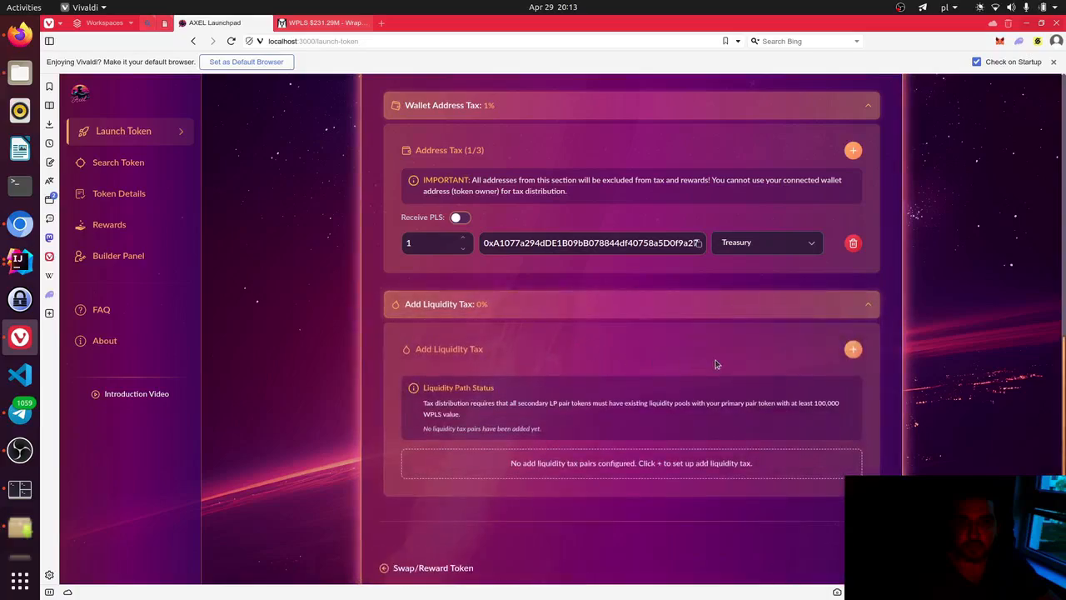
left_click(853, 351)
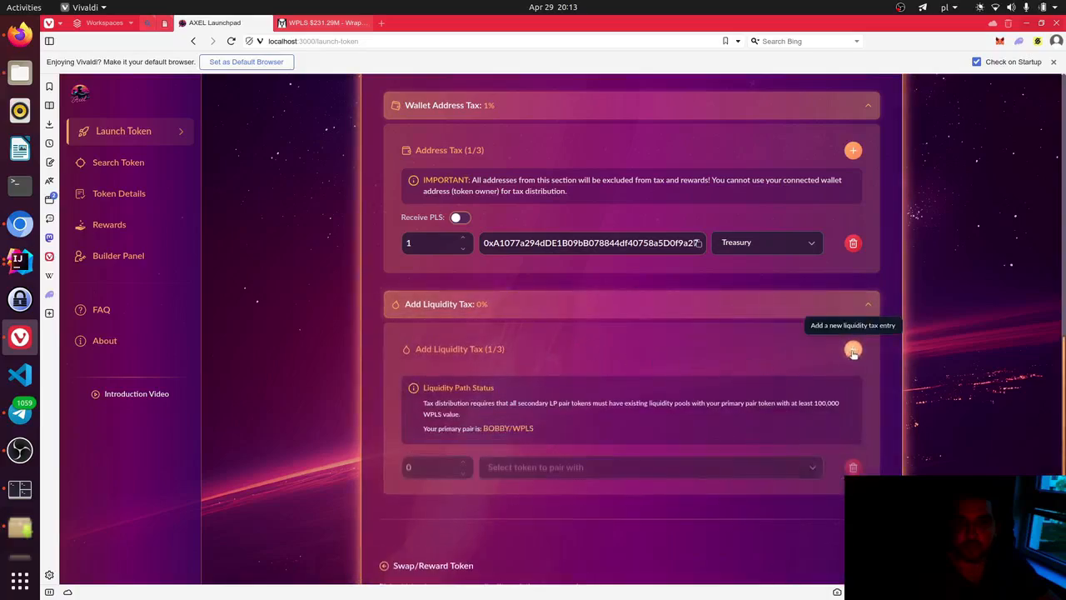
scroll(466, 404, "down", 1)
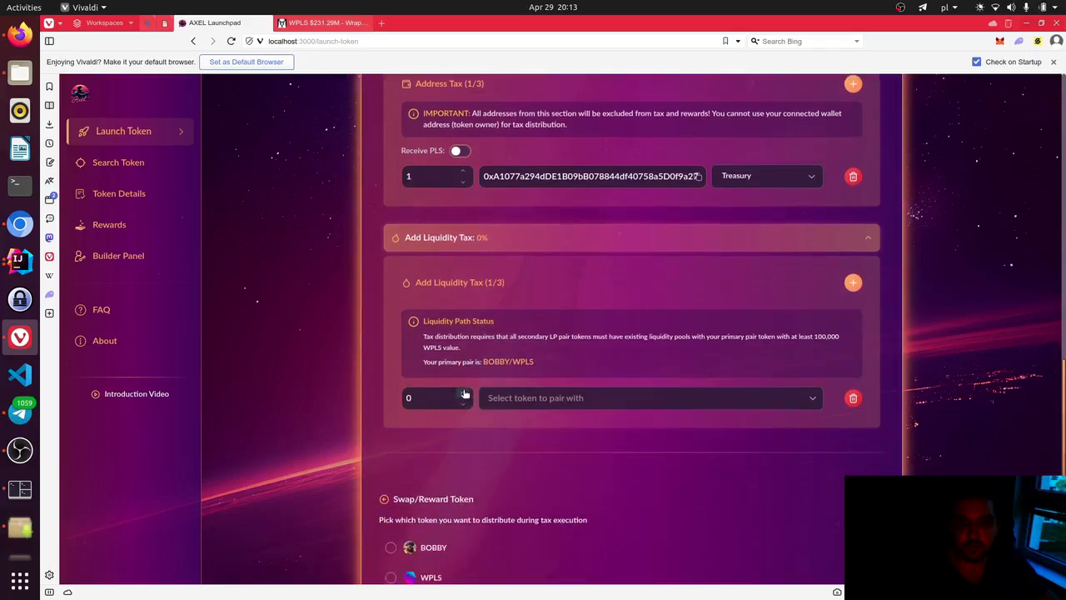
left_click(462, 392)
left_click(575, 399)
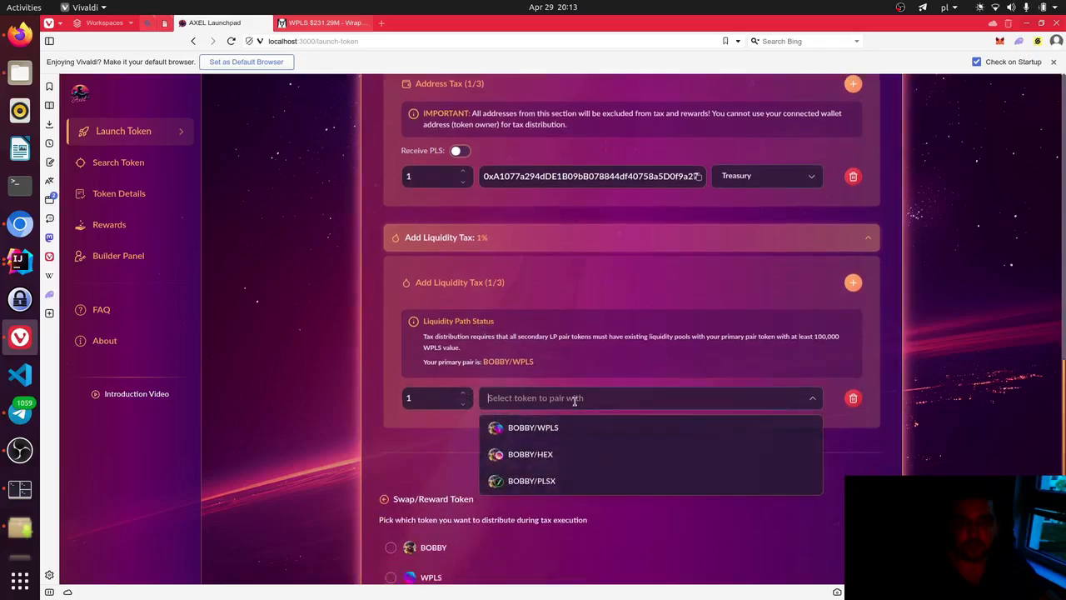
left_click(545, 428)
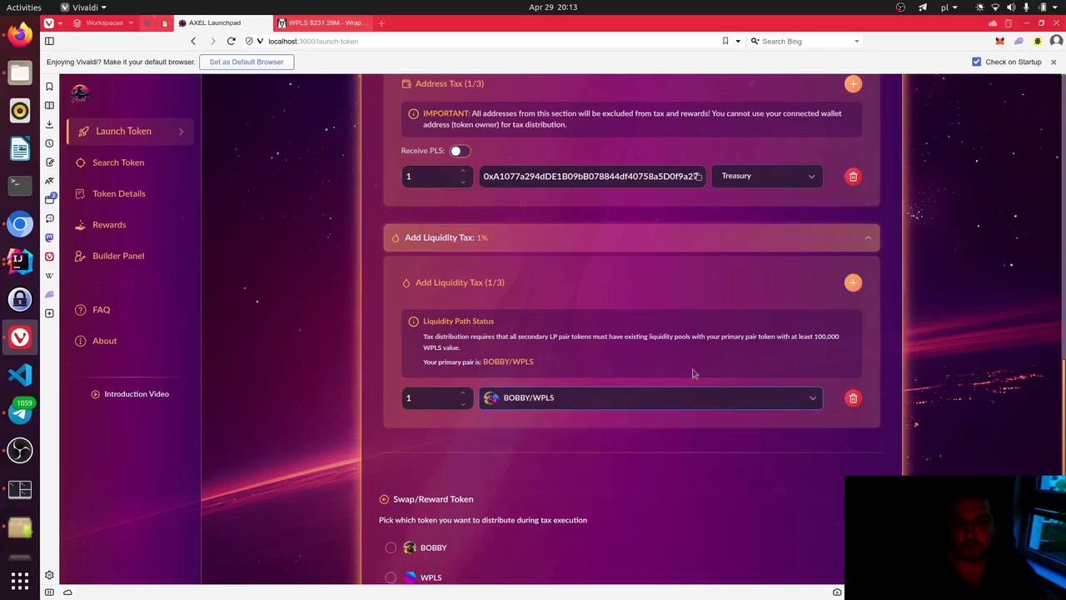
- Add two more 1% liquidity tax entries for the BOBBY/HEX and BOBBY/PLSX pairs
left_click(853, 283)
left_click(466, 425)
left_click(533, 428)
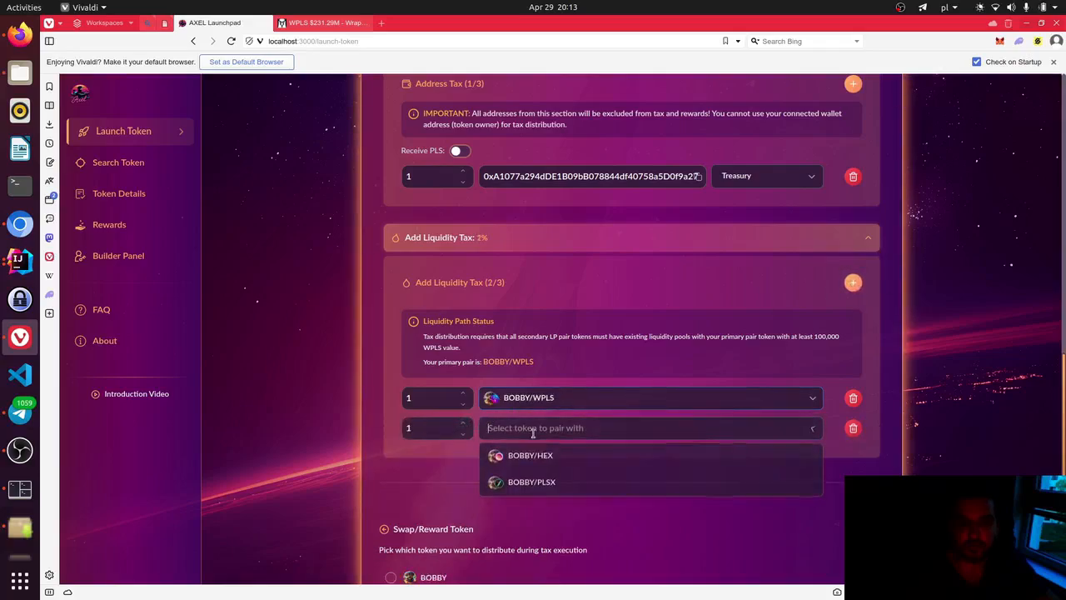
left_click(521, 457)
left_click(853, 282)
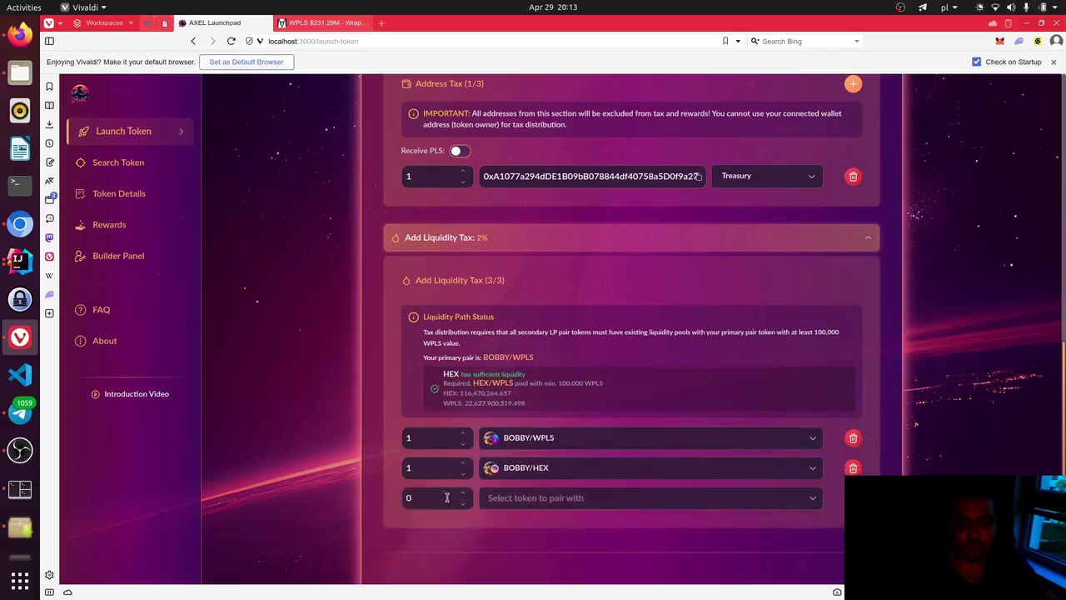
left_click(464, 493)
left_click(583, 500)
left_click(533, 526)
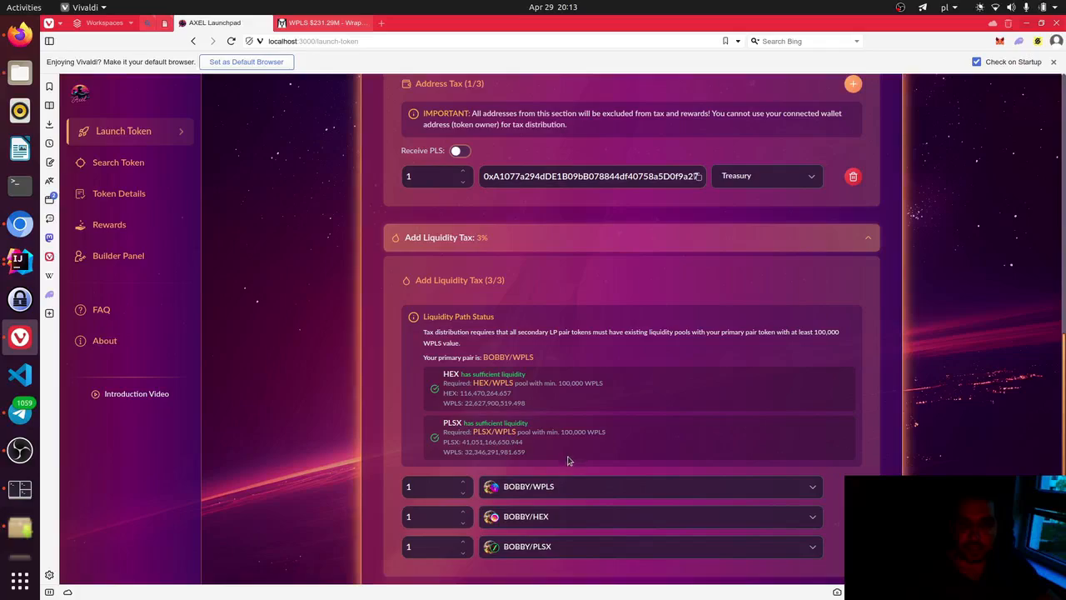
scroll(568, 460, "up", 1)
scroll(572, 384, "down", 2)
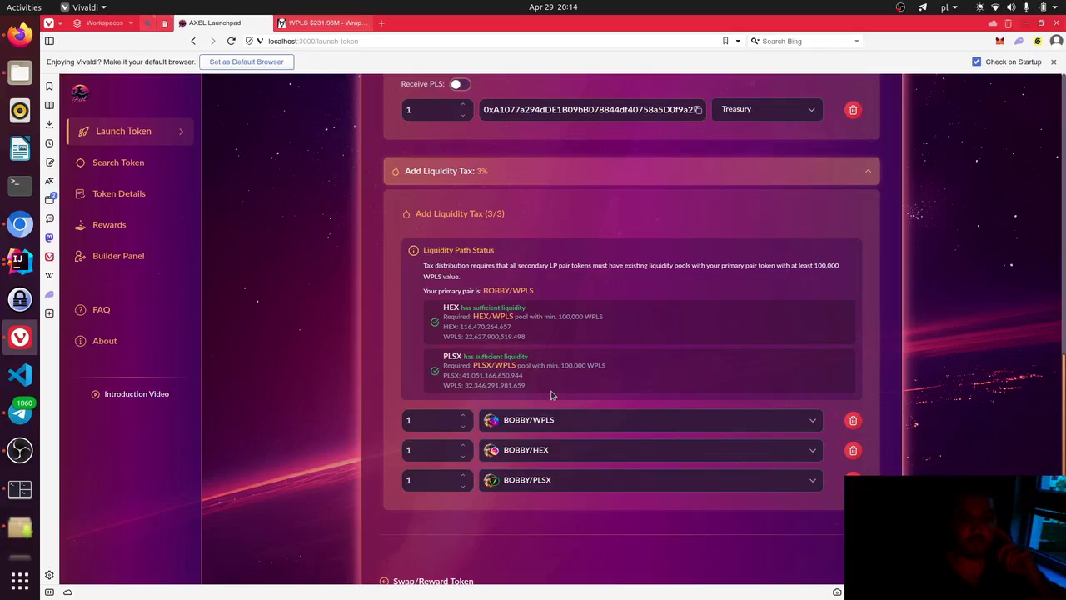
- Pick BOBBY, then switch the Swap/Reward Token selection to WPLS
scroll(473, 405, "up", 1)
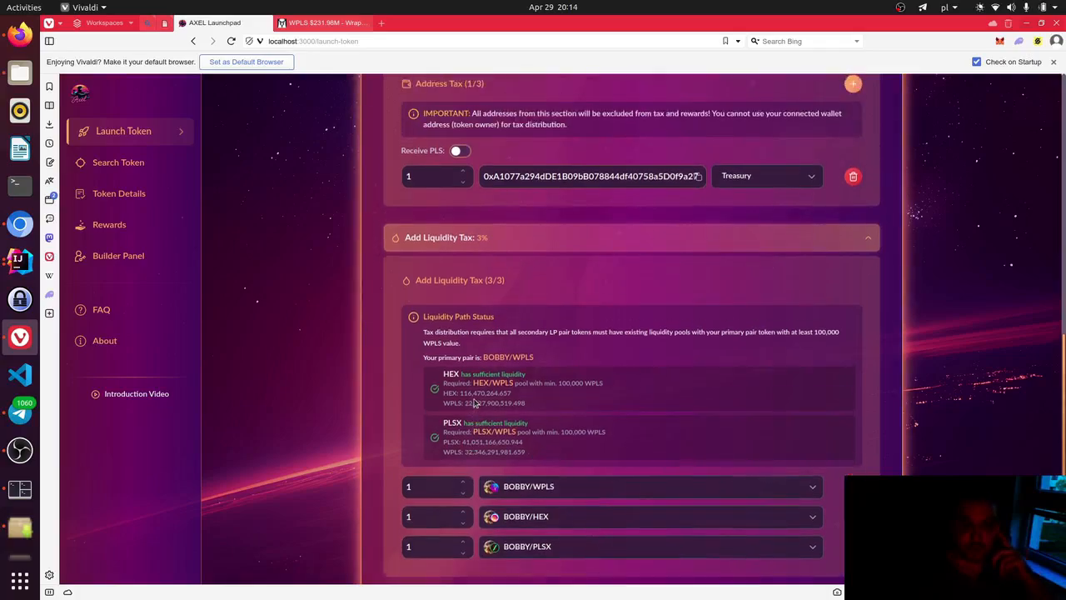
scroll(473, 405, "down", 3)
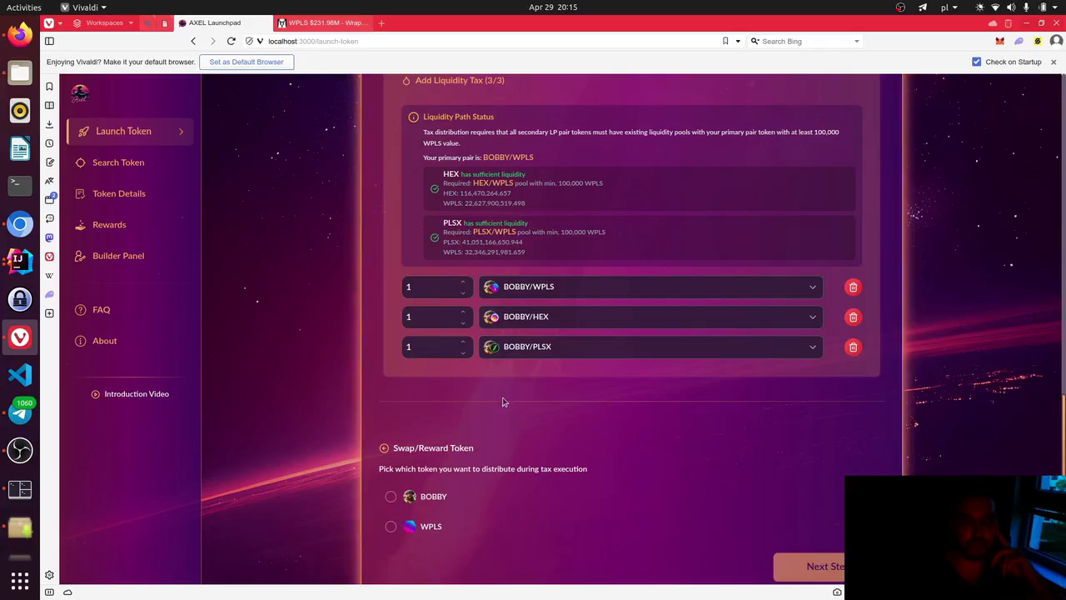
left_click(389, 498)
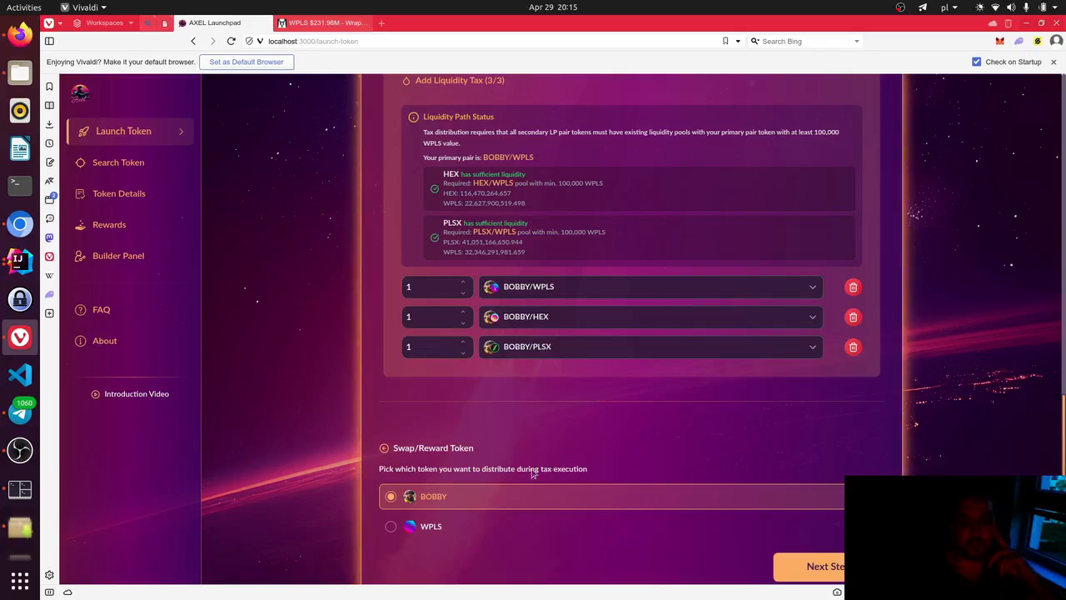
left_click(466, 529)
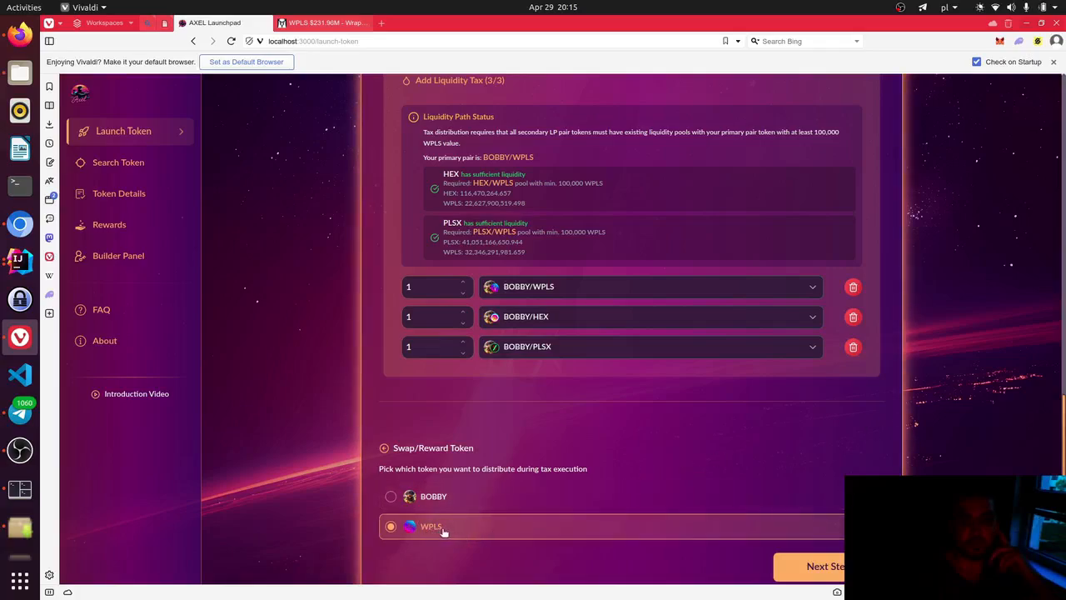
- Select BOBBY as the swap/reward token
scroll(575, 428, "up", 4)
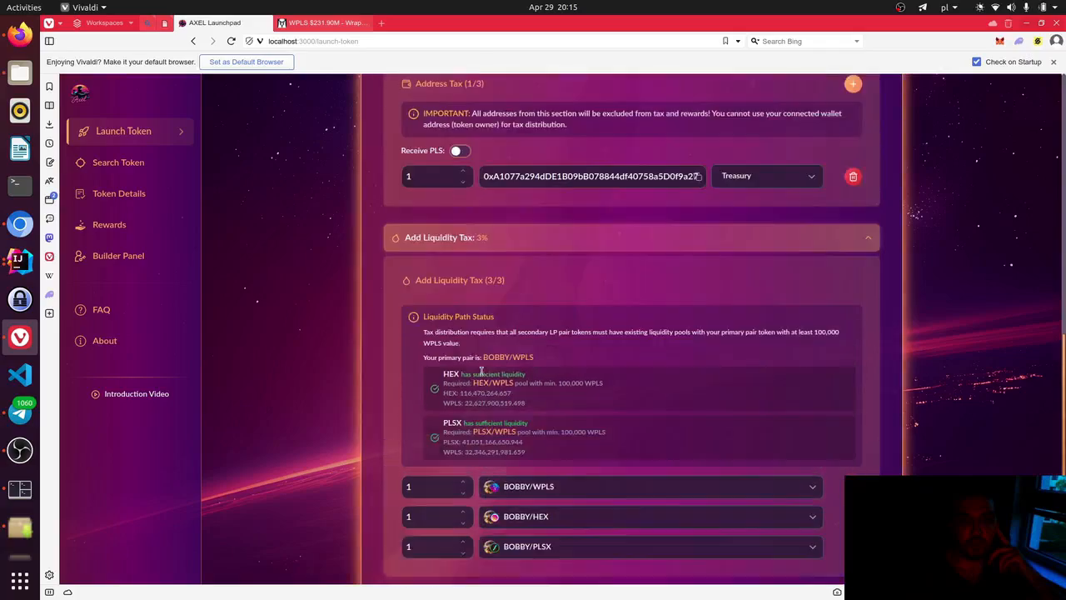
scroll(487, 370, "up", 2)
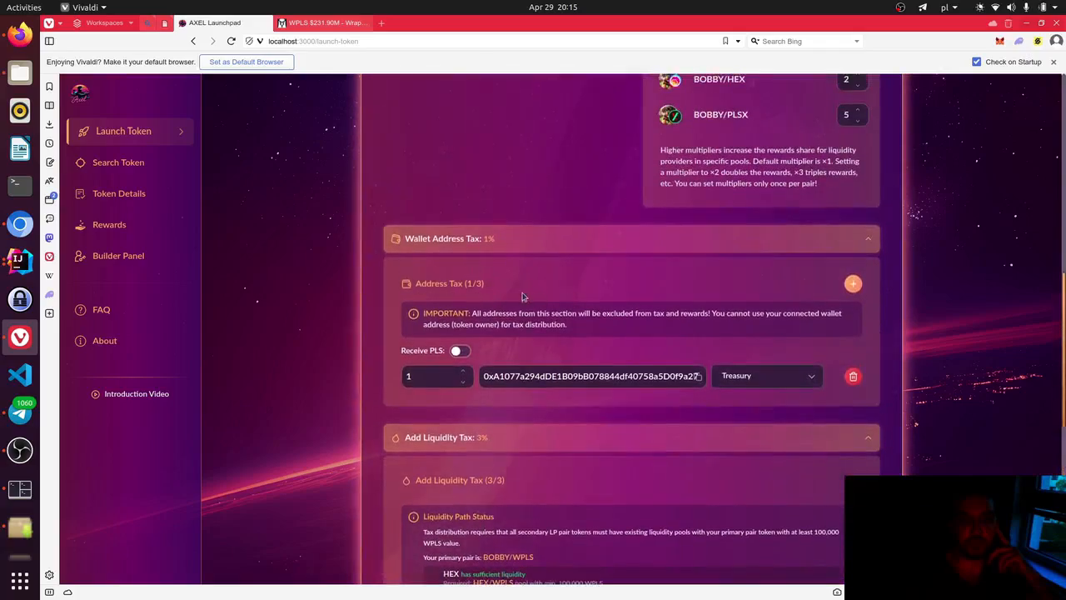
scroll(583, 341, "up", 4)
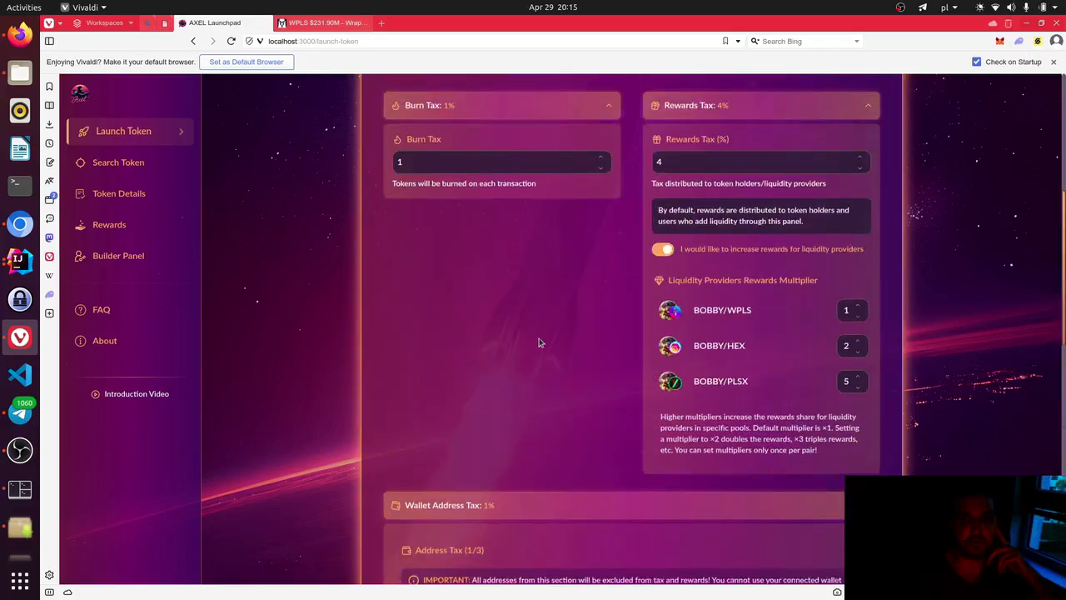
scroll(538, 341, "down", 1)
scroll(538, 341, "up", 1)
scroll(603, 266, "down", 2)
scroll(603, 267, "down", 2)
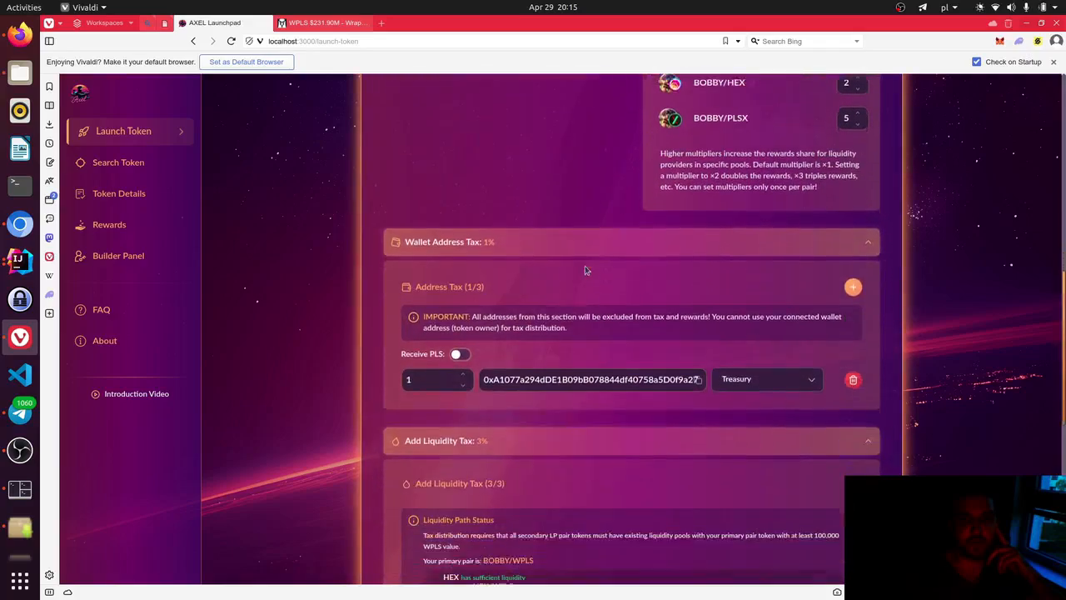
scroll(426, 242, "down", 3)
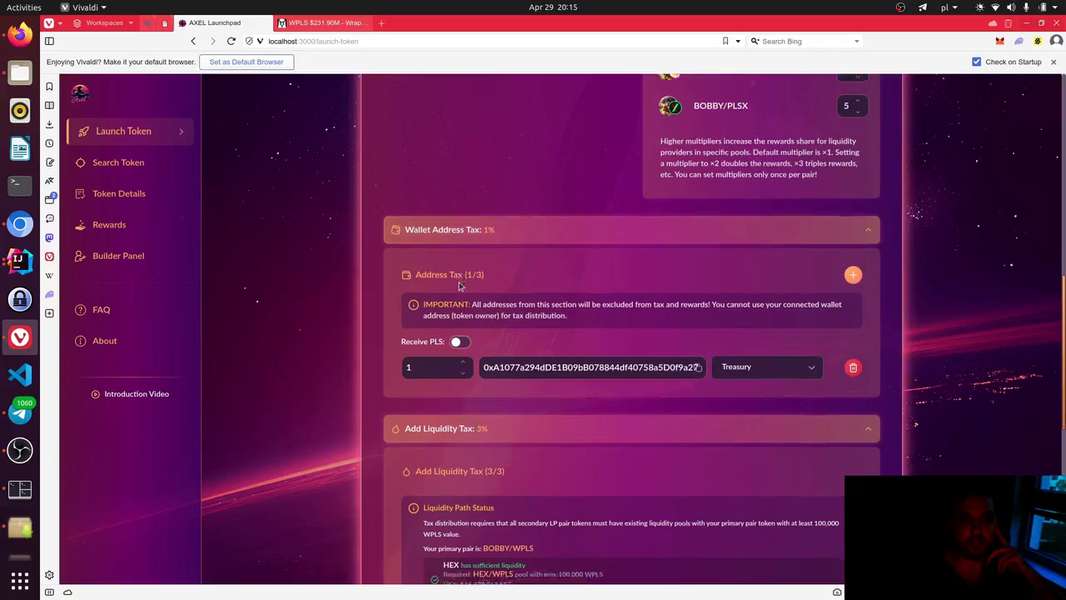
scroll(477, 364, "up", 1)
scroll(476, 364, "up", 2)
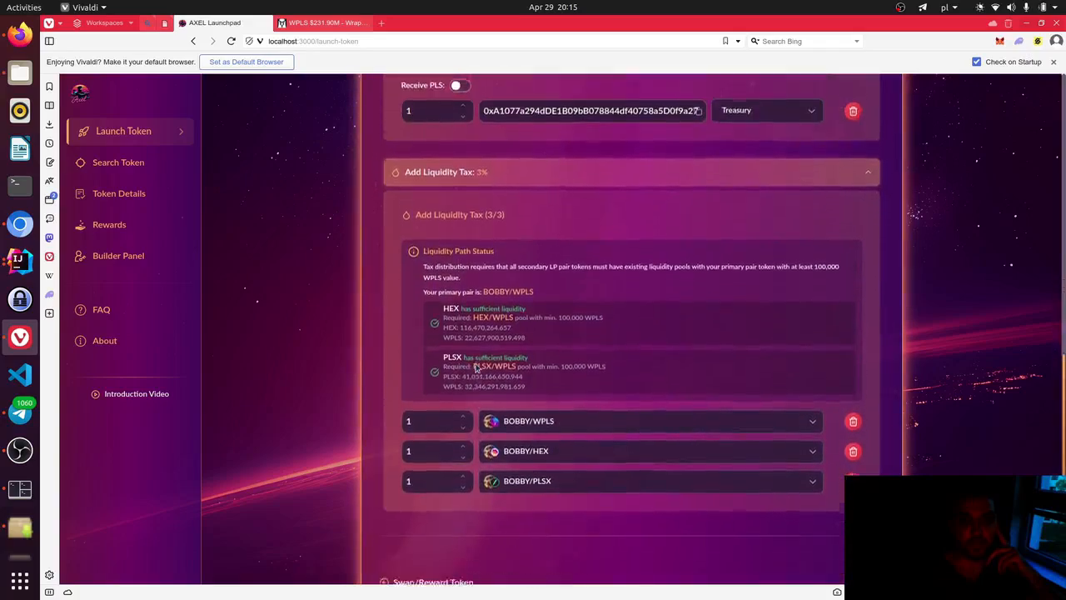
scroll(588, 288, "down", 5)
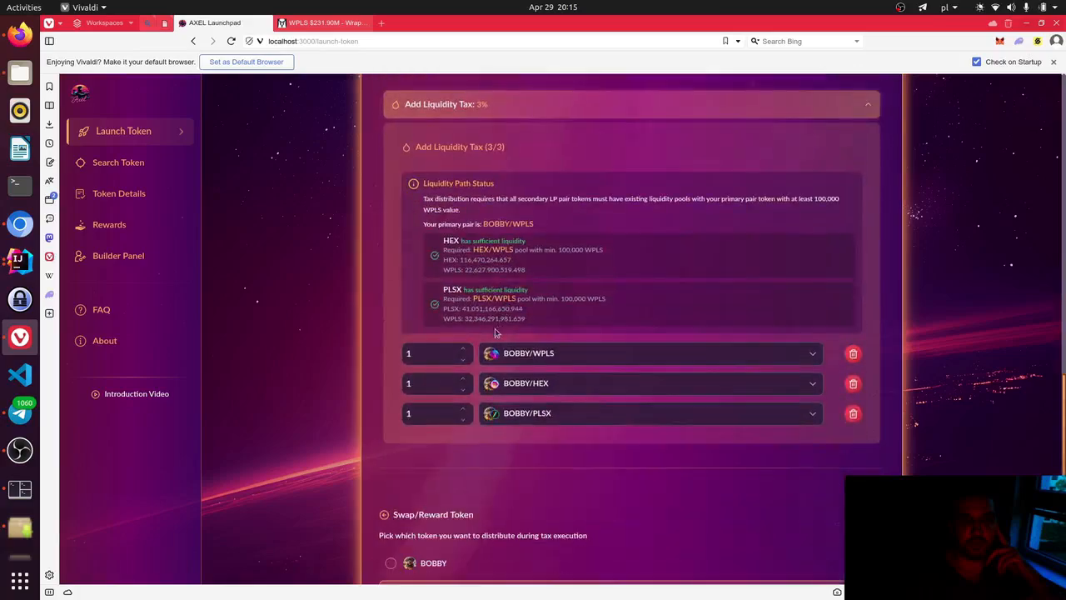
left_click(400, 394)
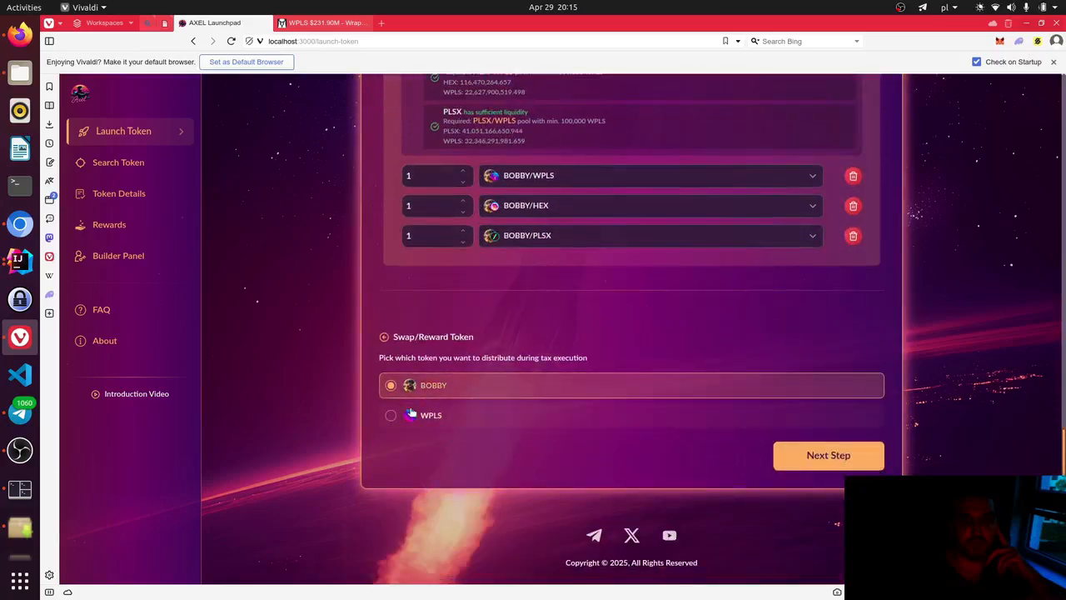
- Switch the reward token back to WPLS and turn on Receive PLS for the treasury address tax
scroll(442, 441, "up", 1)
scroll(455, 462, "up", 1)
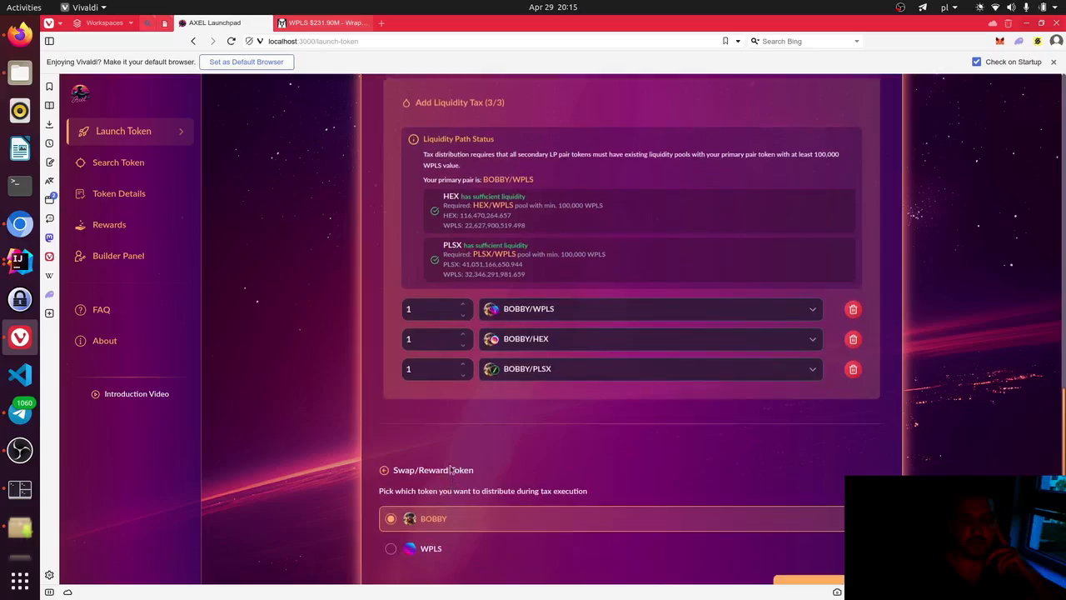
scroll(442, 454, "up", 3)
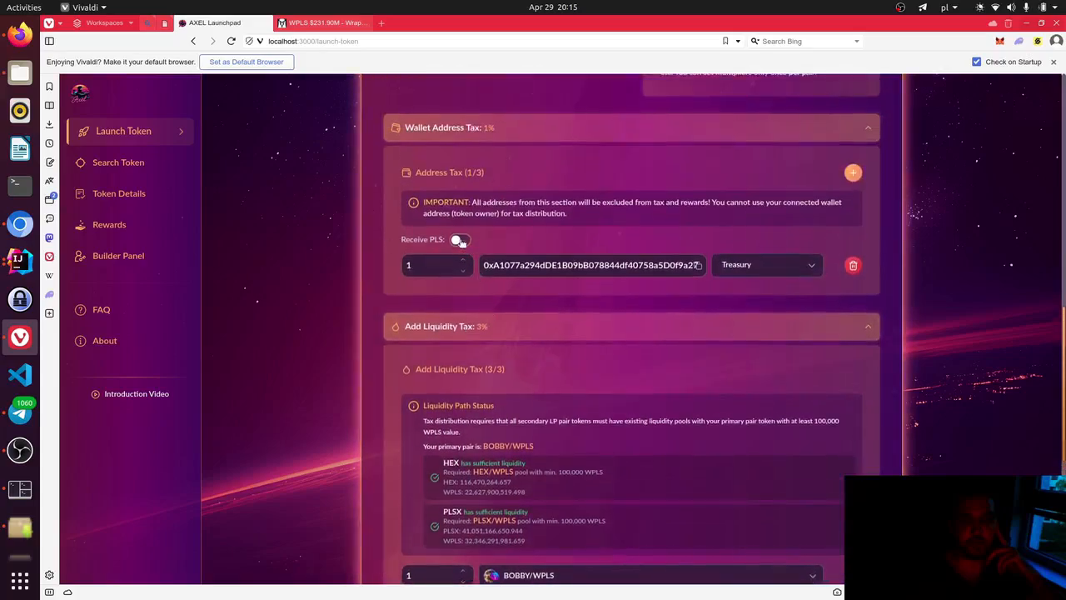
scroll(457, 358, "down", 2)
scroll(455, 369, "down", 6)
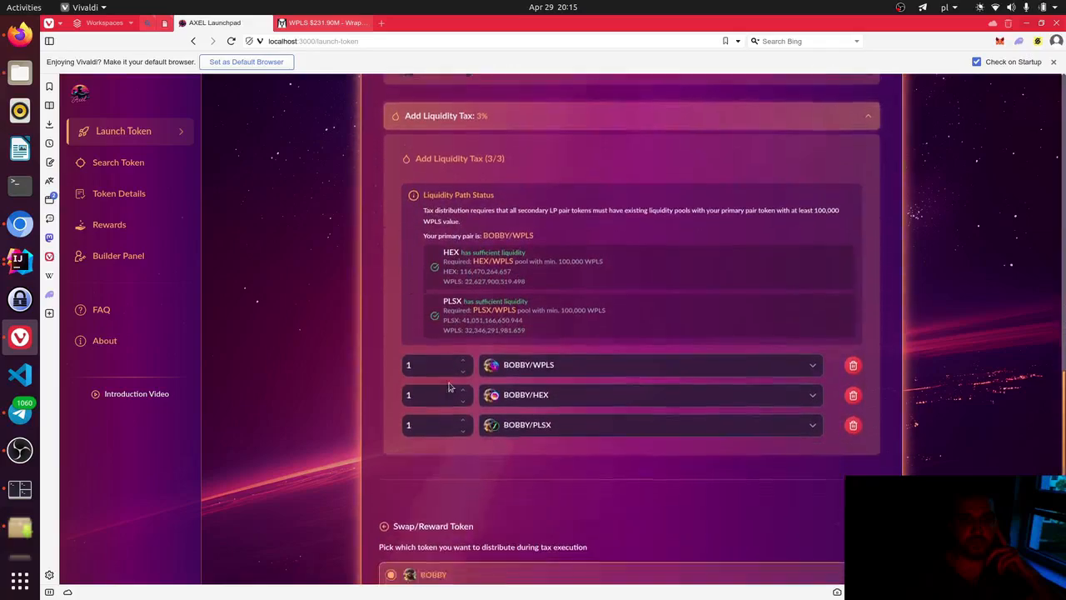
left_click(500, 481)
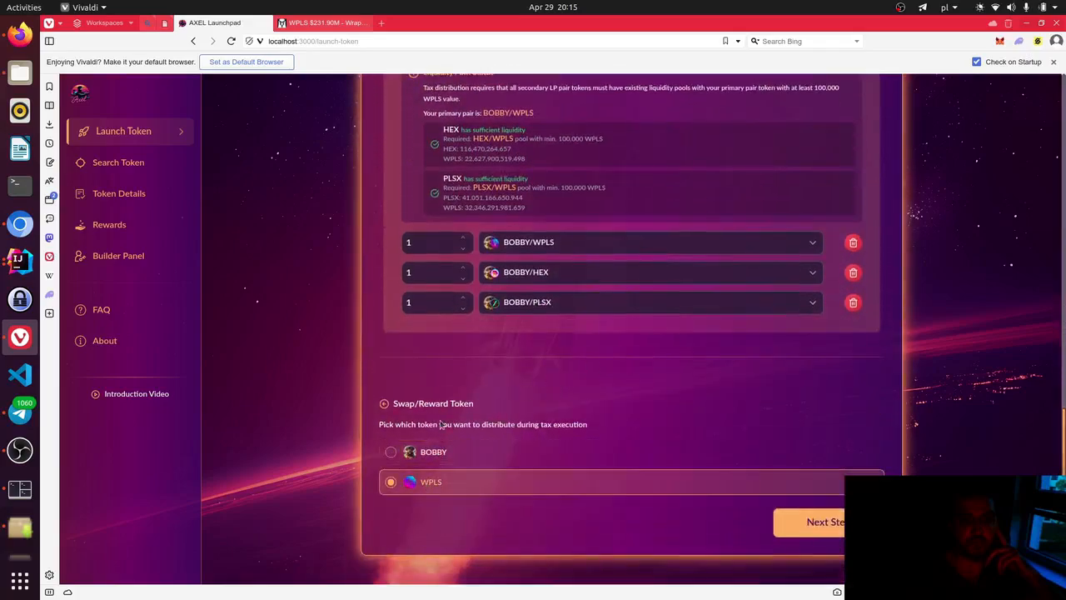
scroll(473, 414, "up", 8)
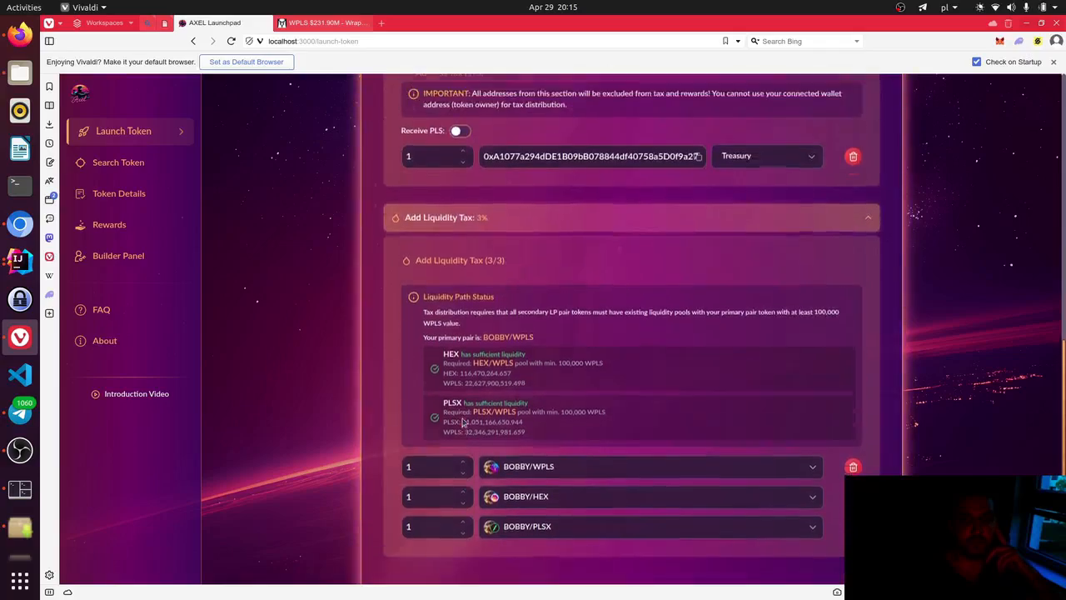
left_click(463, 240)
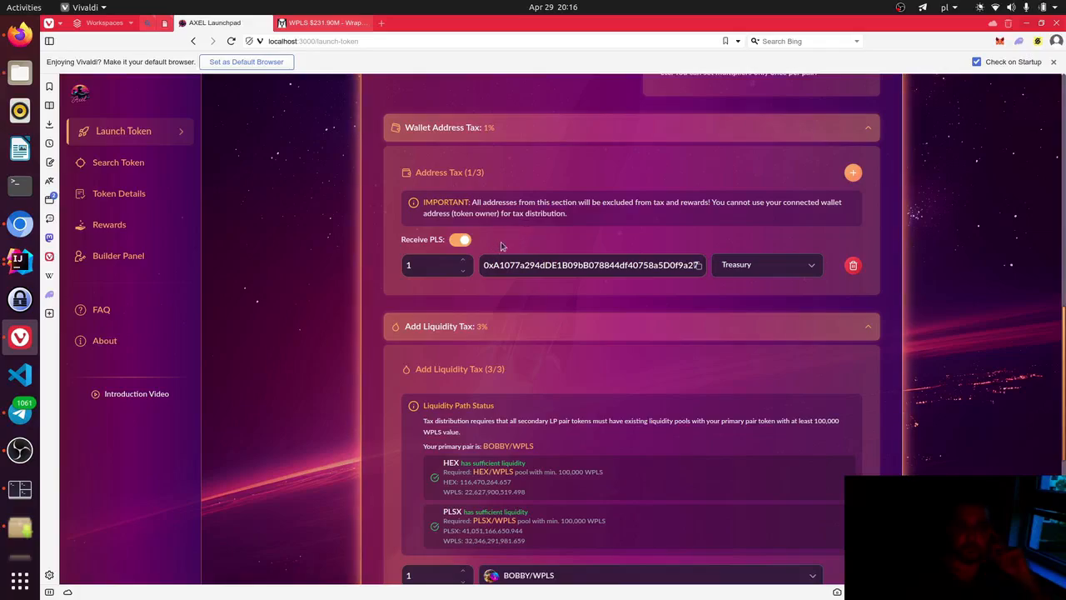
- Review the 9% Total Tax summary: burn 1%, rewards 4%, wallet address 1%, add-liquidity 3%
scroll(498, 244, "down", 4)
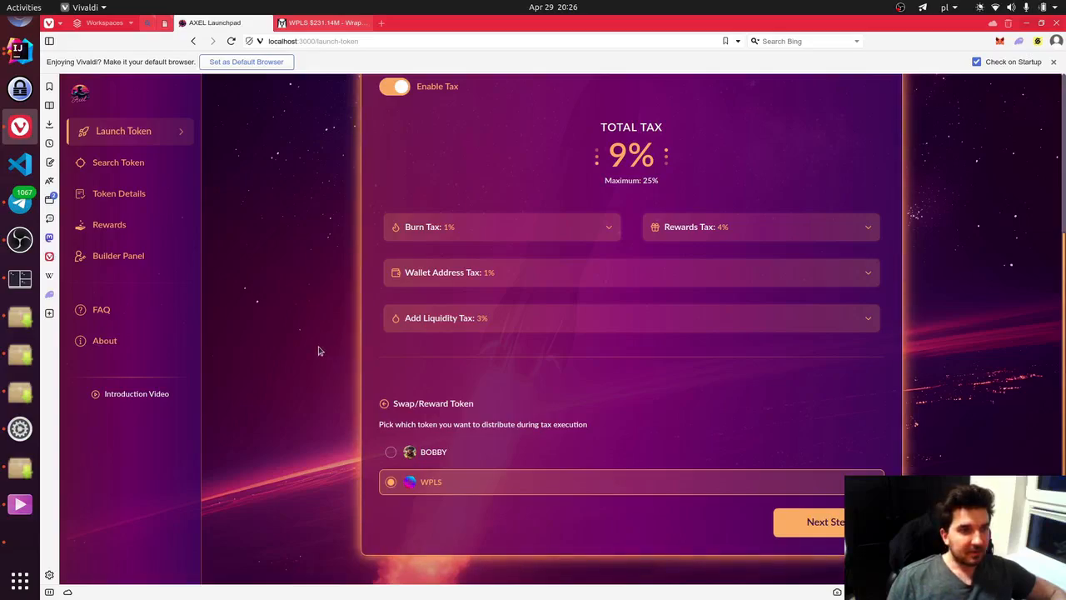
- Advance to Preview & Deployment and review the Bobby The Dog summary down to the Basic 50 PLS tier
left_click(809, 522)
scroll(544, 340, "up", 3)
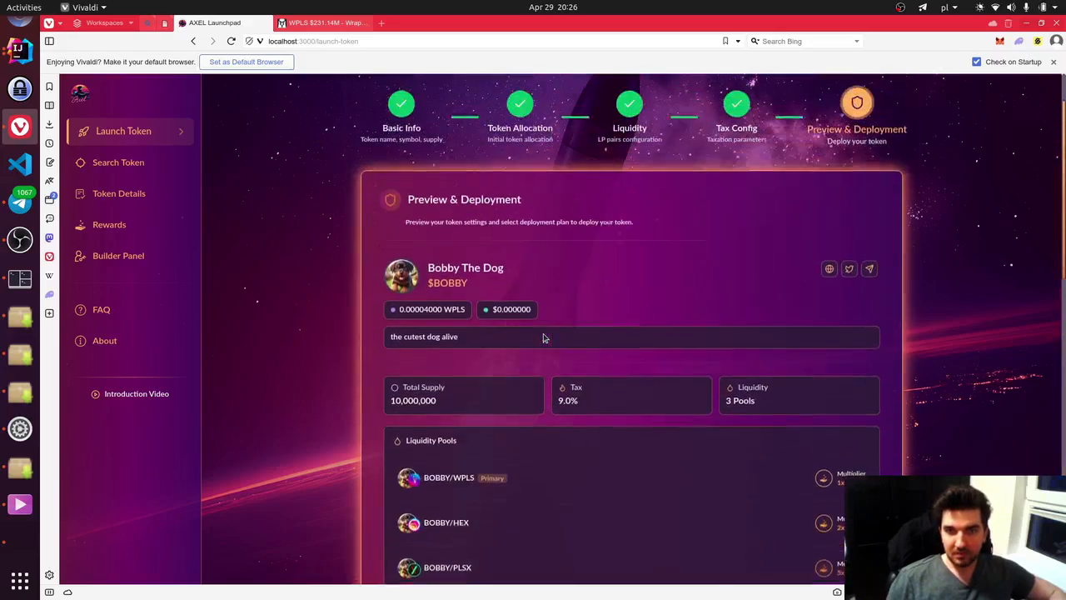
scroll(543, 338, "up", 1)
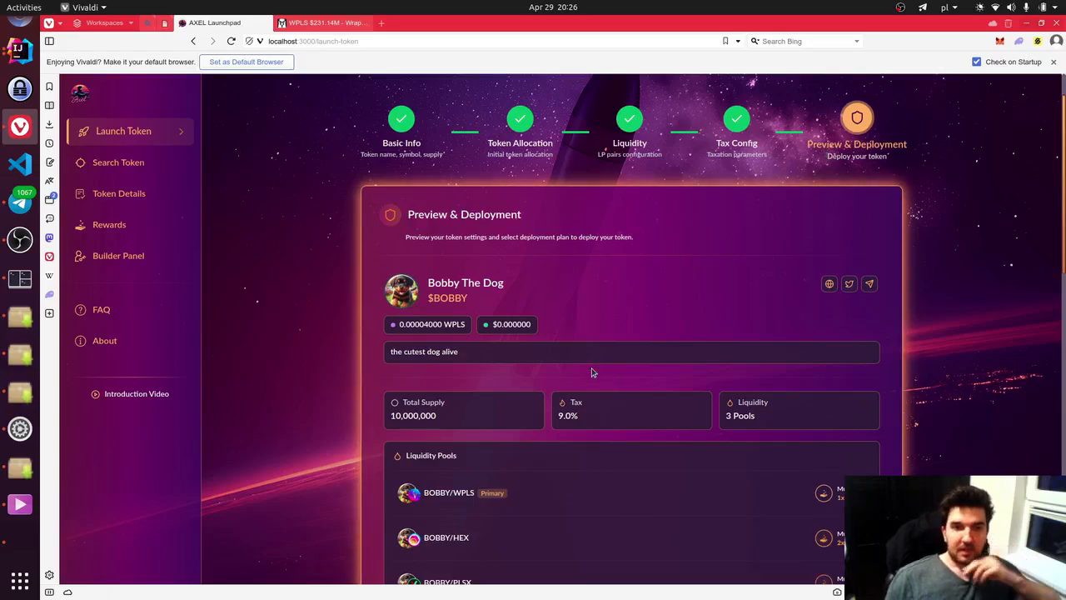
scroll(583, 372, "down", 2)
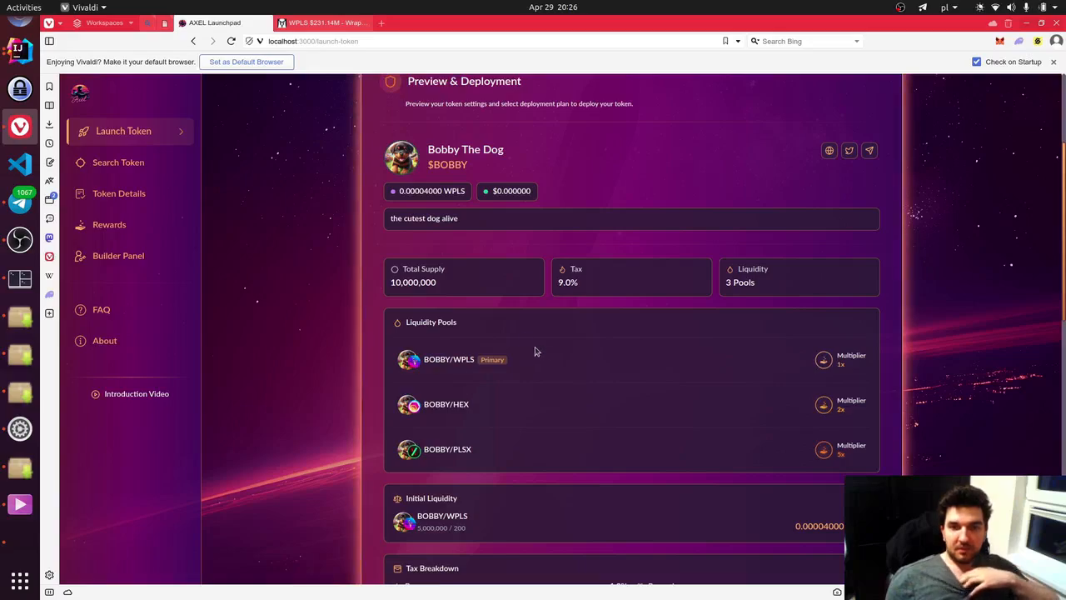
scroll(499, 345, "up", 2)
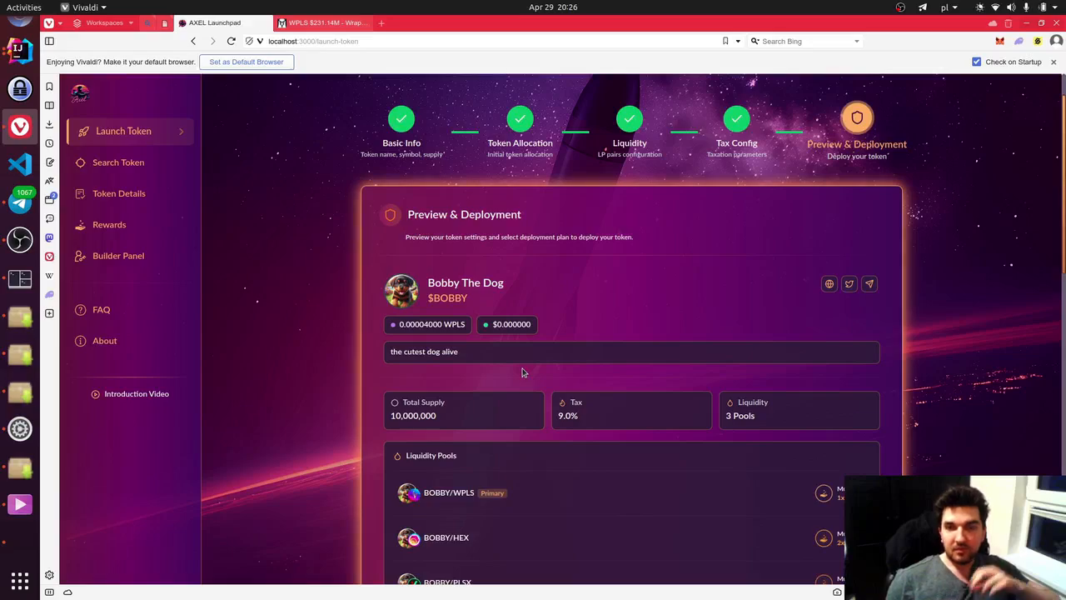
scroll(607, 414, "down", 3)
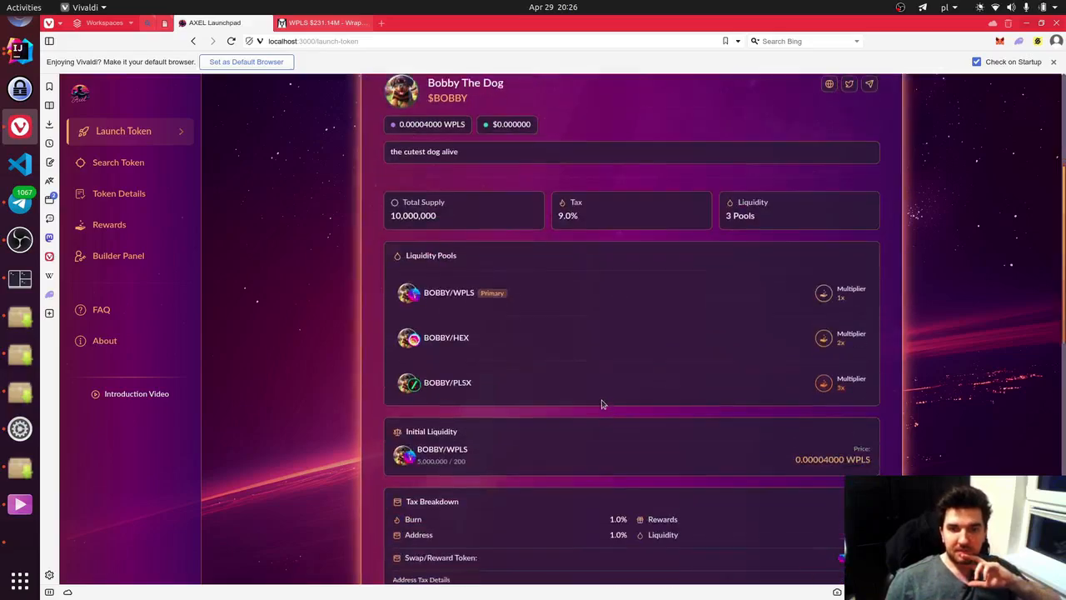
scroll(603, 404, "down", 4)
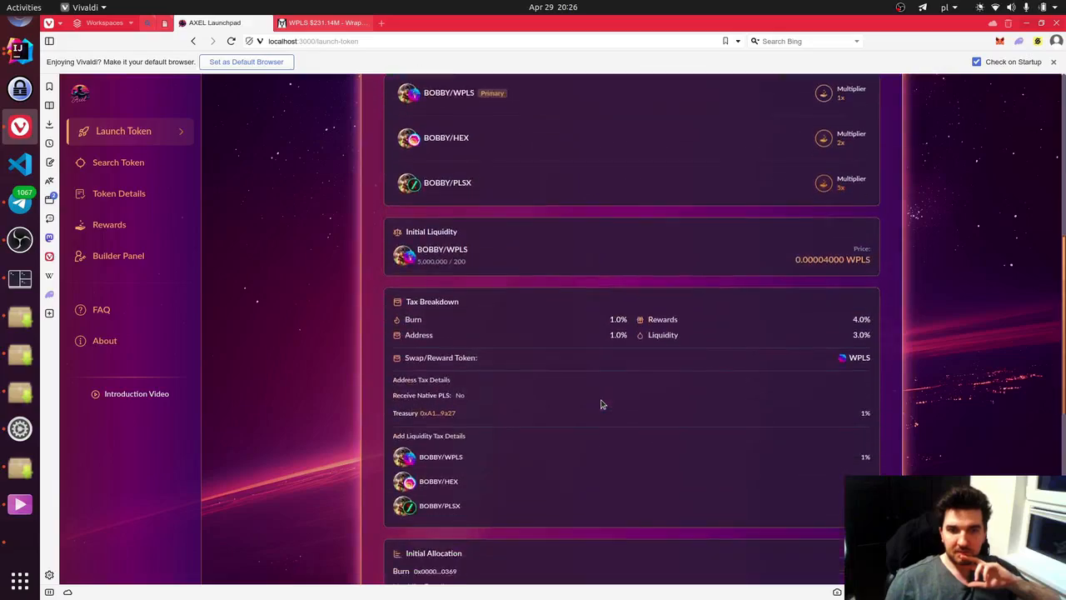
scroll(602, 404, "down", 5)
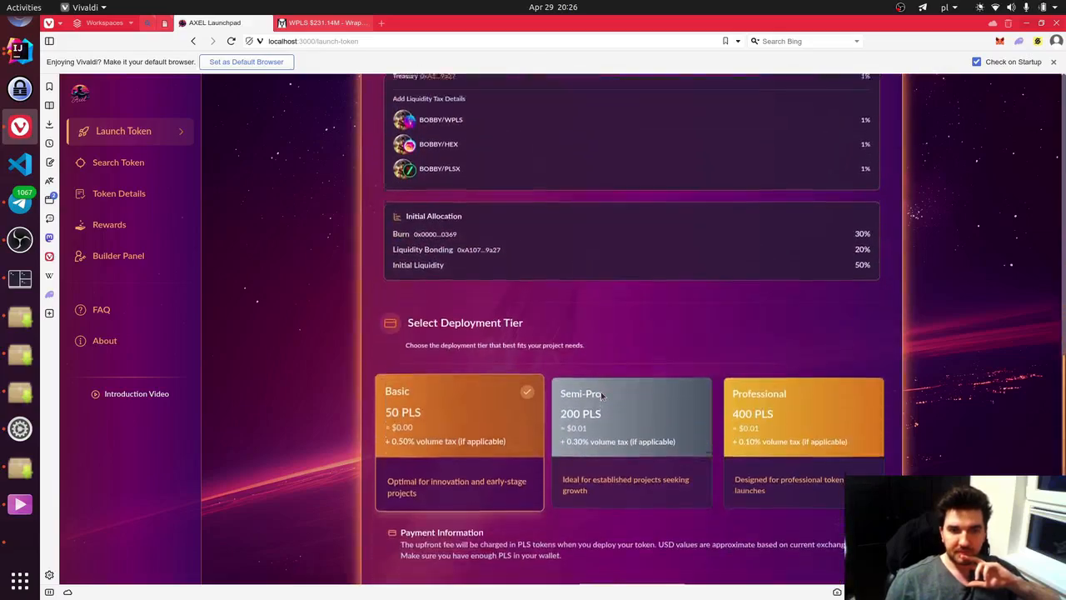
scroll(601, 395, "up", 1)
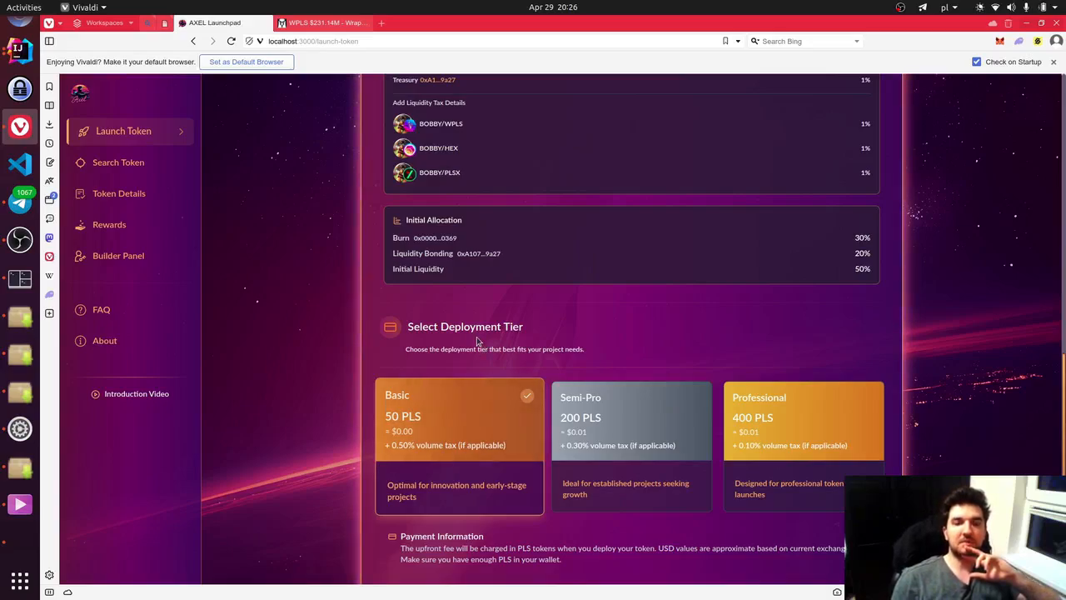
scroll(479, 338, "down", 1)
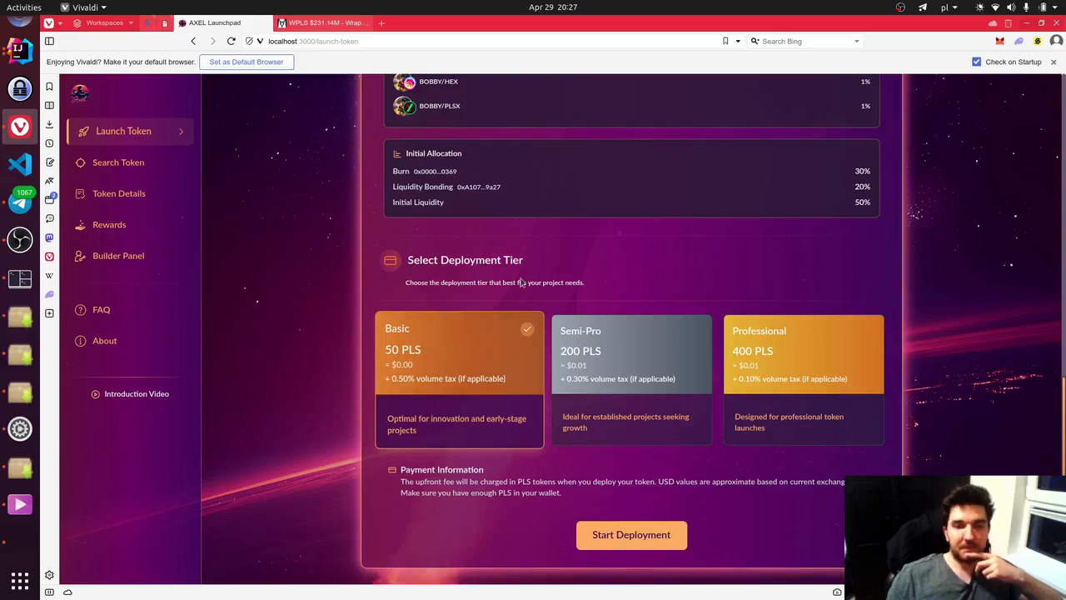
- Start deployment on the Basic tier and dismiss the confirmation messages to reveal the contract address
left_click(654, 537)
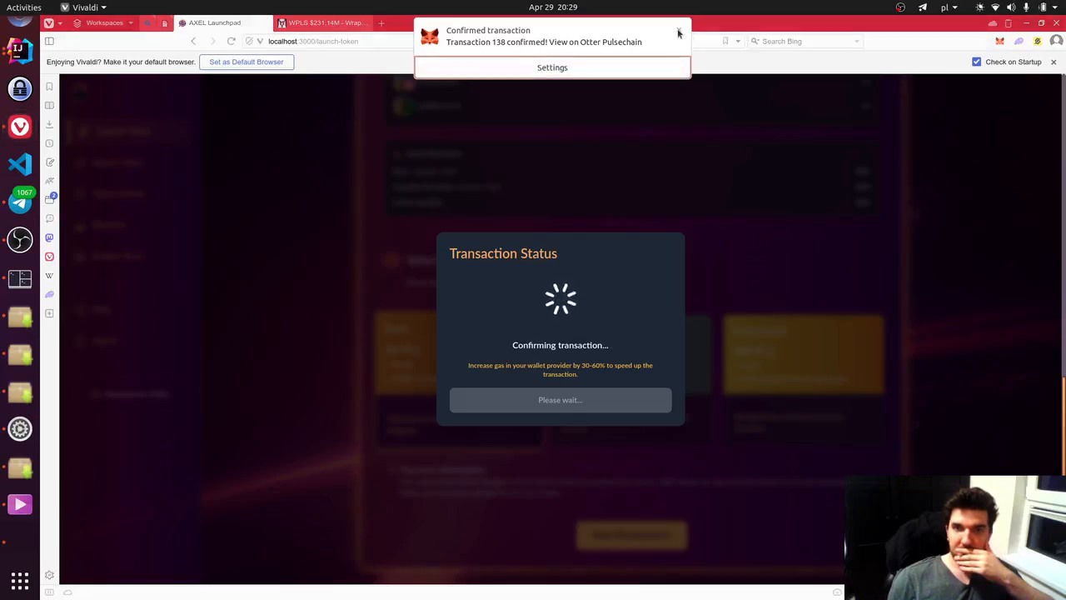
left_click(679, 33)
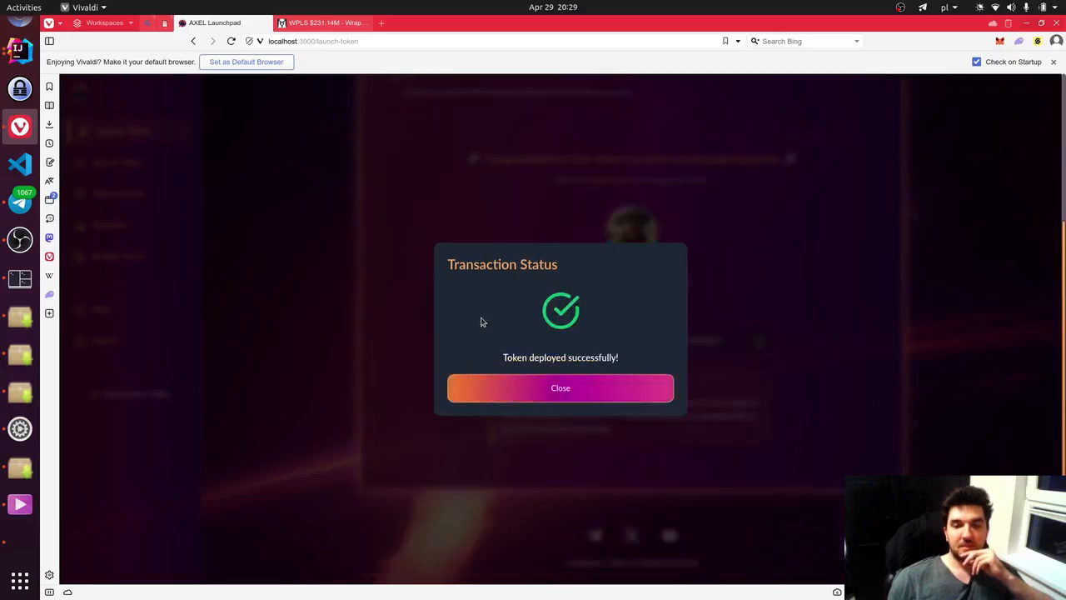
left_click(574, 389)
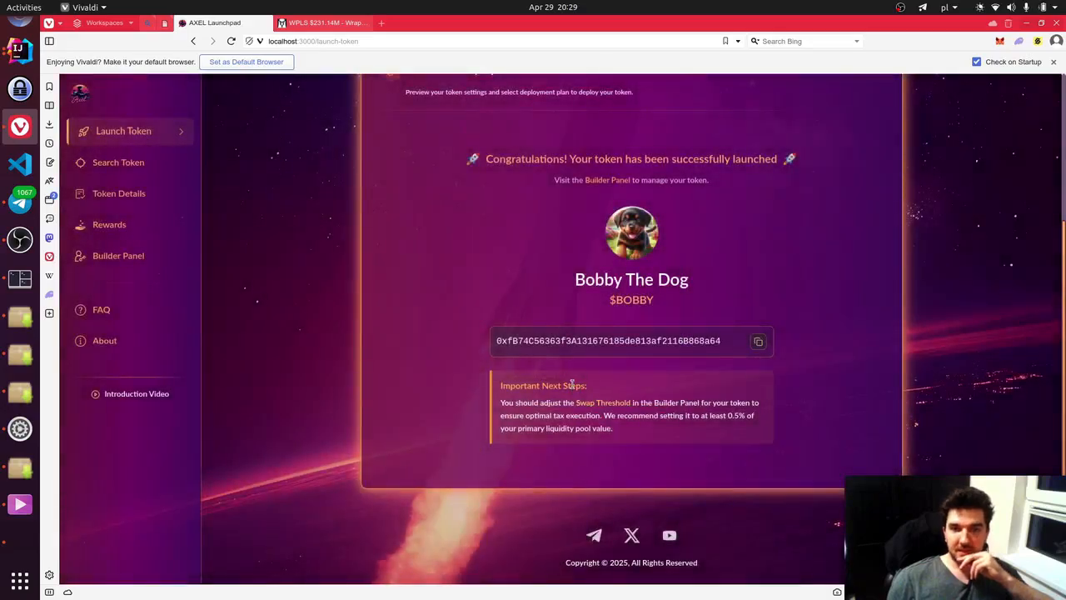
scroll(431, 328, "up", 1)
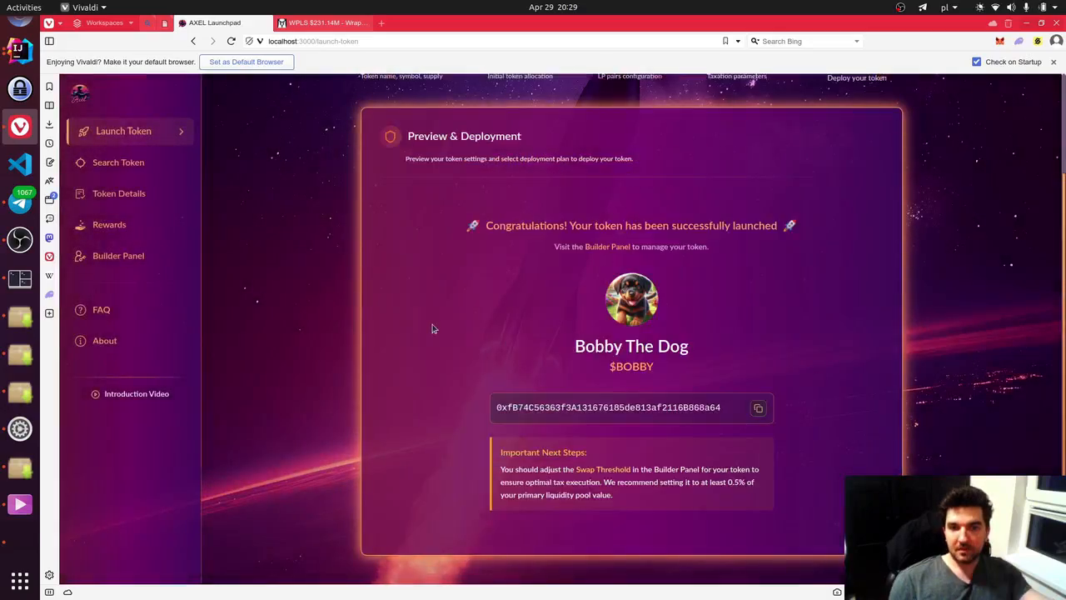